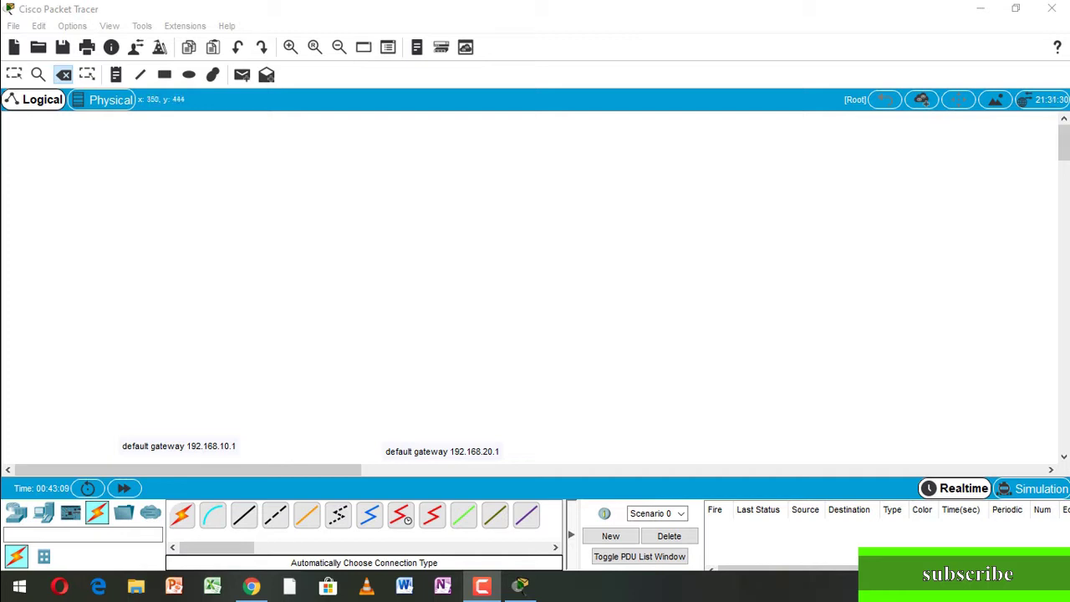
Step: Place four PCs in a row on the workspace, two above each default gateway note
{"action": "left_click", "coordinate": [44, 513]}
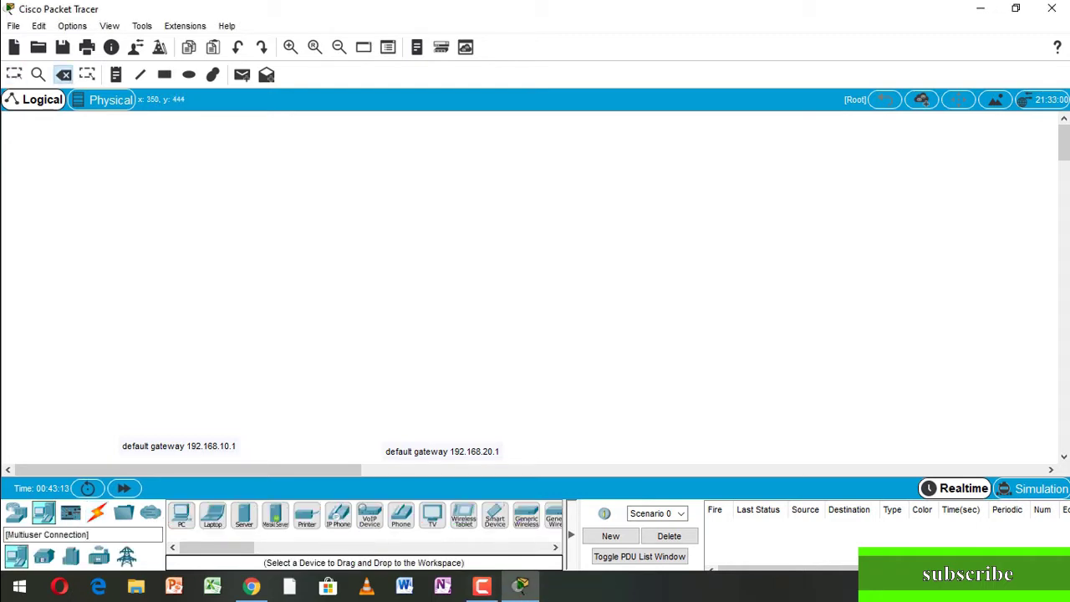
{"action": "left_click", "coordinate": [181, 514]}
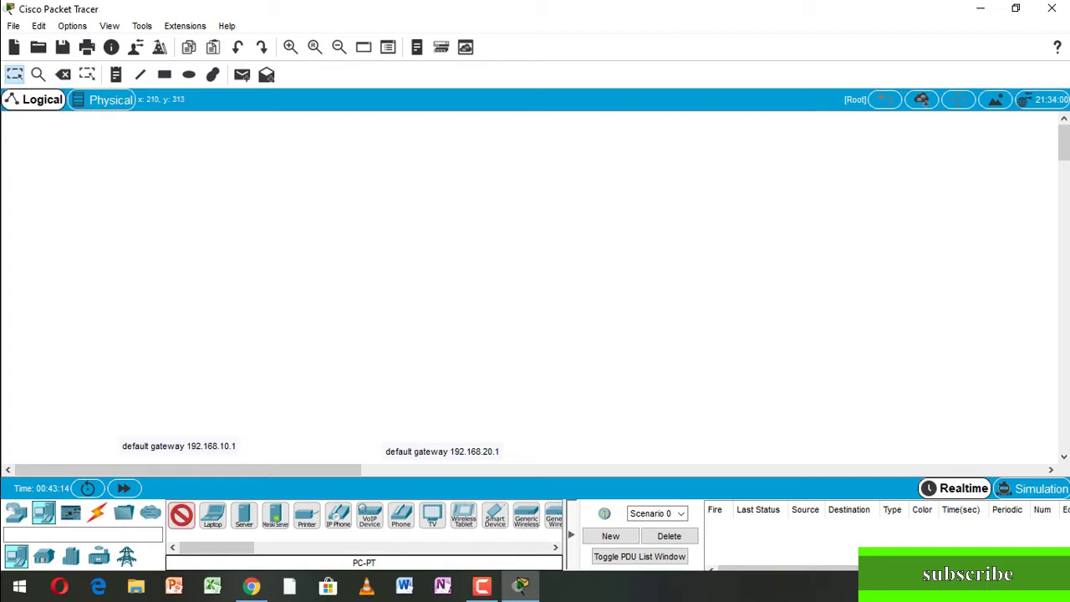
{"action": "left_click", "coordinate": [166, 359]}
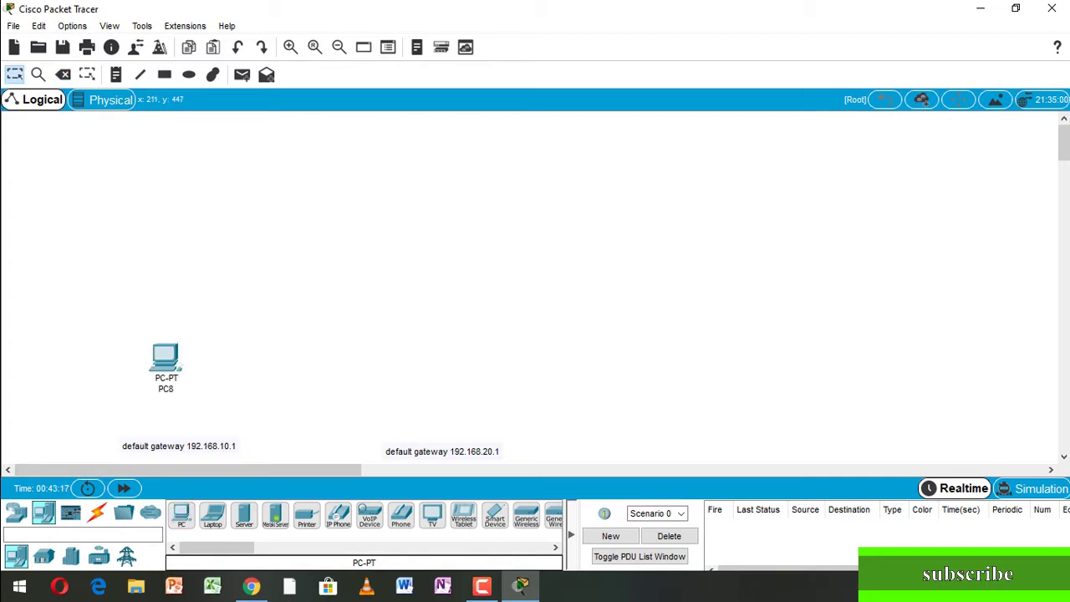
{"action": "left_click", "coordinate": [273, 368]}
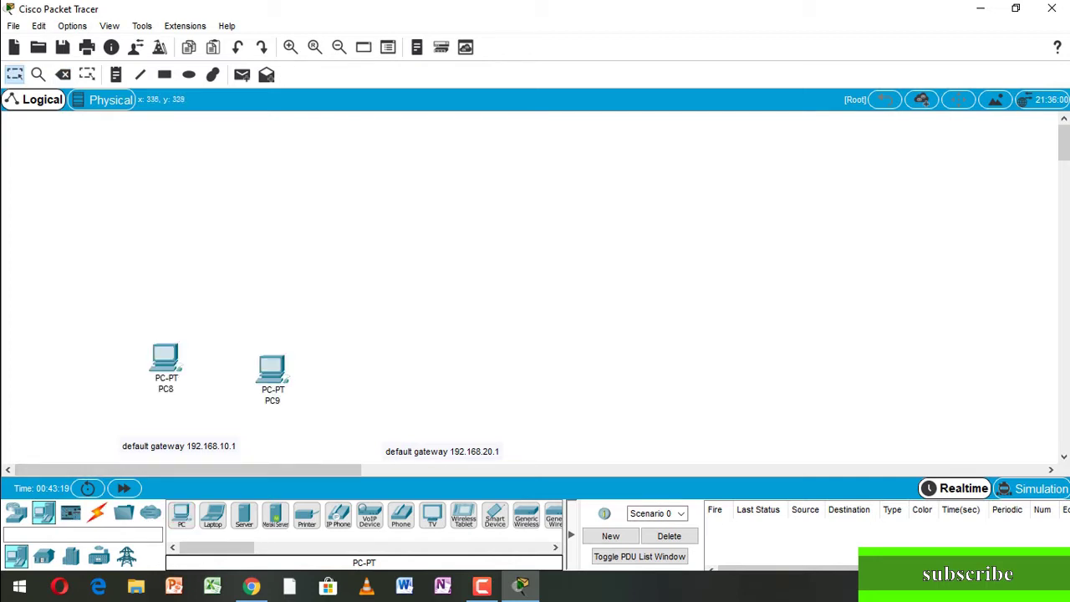
{"action": "left_click", "coordinate": [181, 515]}
{"action": "left_click", "coordinate": [420, 378]}
{"action": "left_click", "coordinate": [181, 516]}
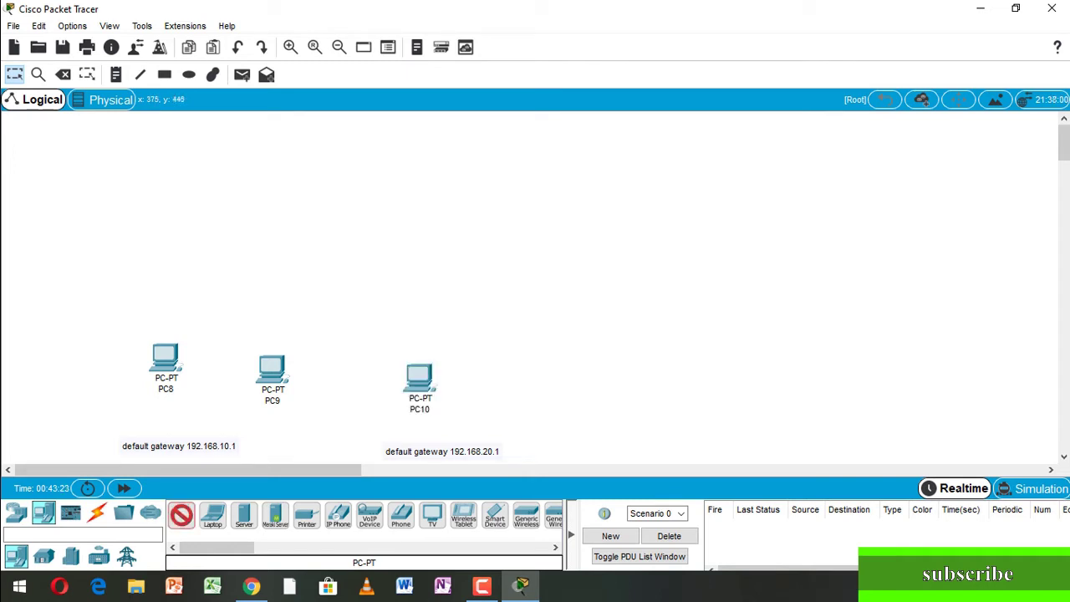
{"action": "left_click", "coordinate": [521, 369]}
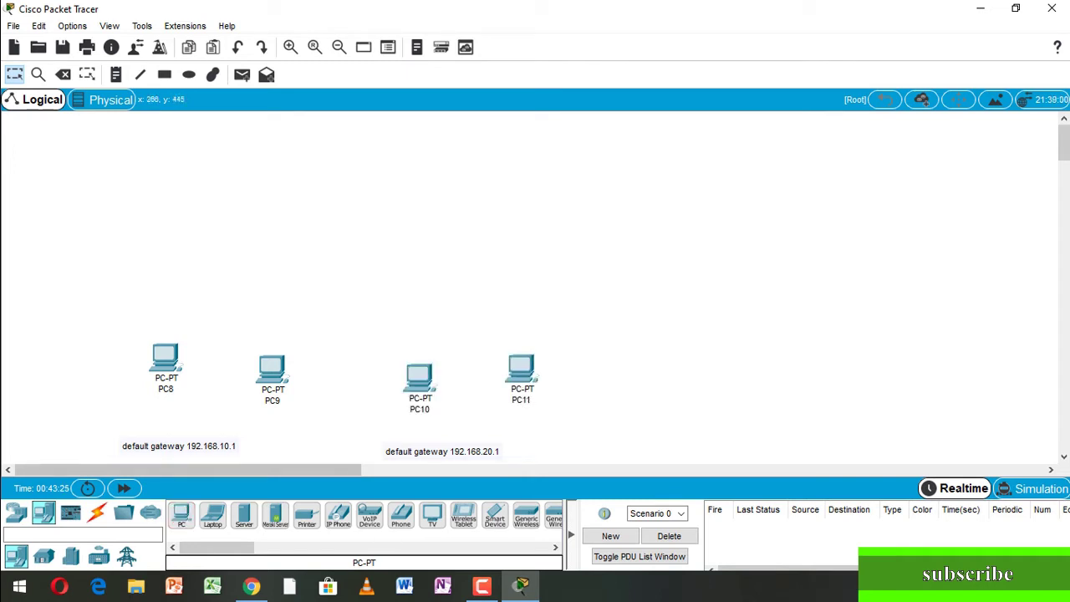
Step: Place two 2960 switches on the workspace, one above each pair of PCs
{"action": "left_click", "coordinate": [16, 512]}
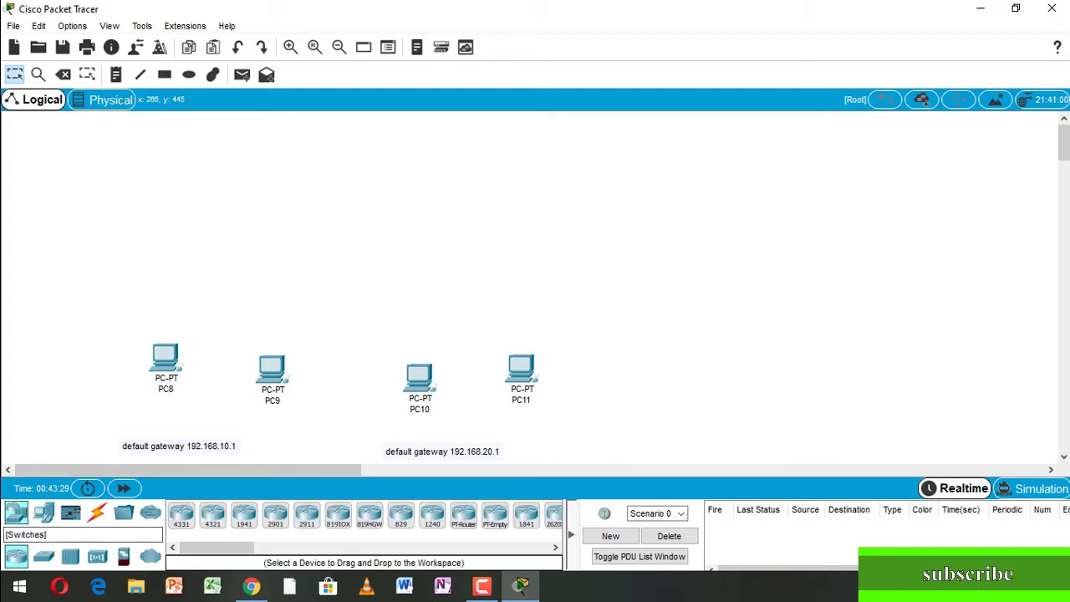
{"action": "left_click", "coordinate": [44, 556]}
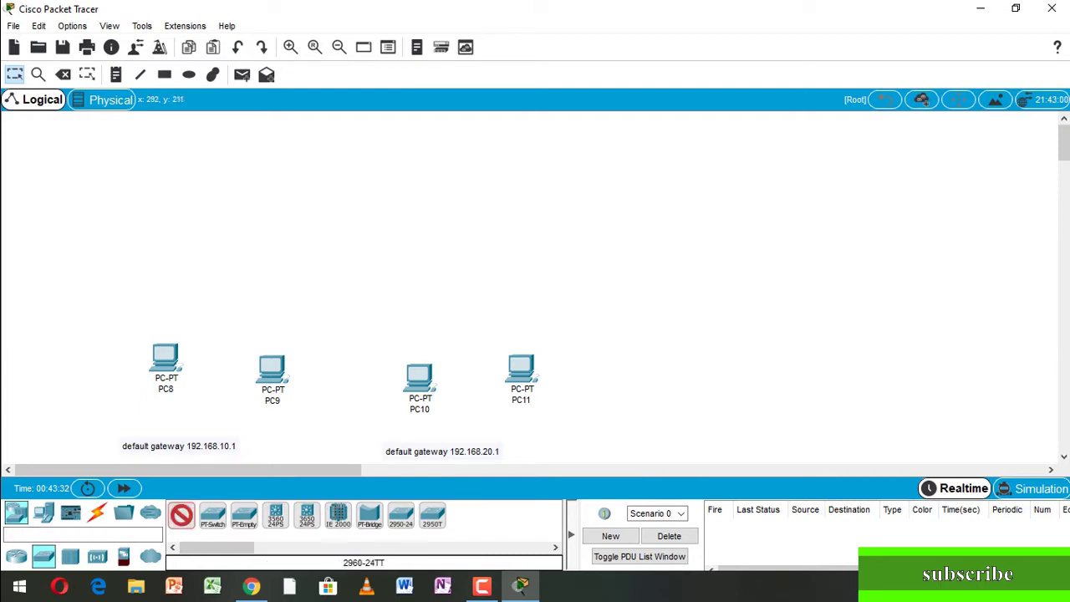
{"action": "left_click", "coordinate": [231, 283]}
{"action": "left_click", "coordinate": [182, 514]}
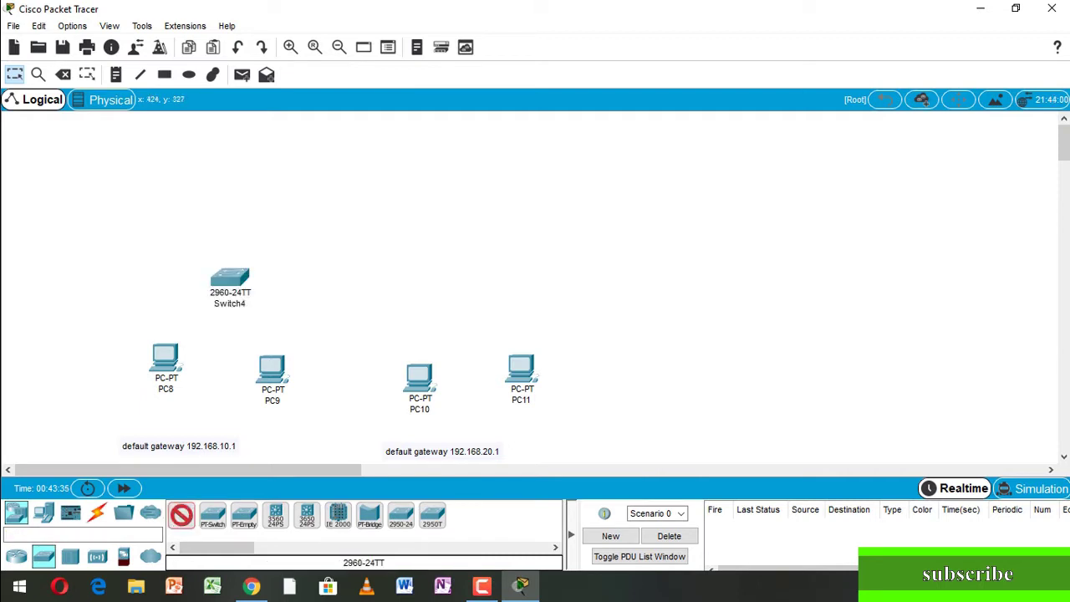
{"action": "left_click", "coordinate": [473, 286]}
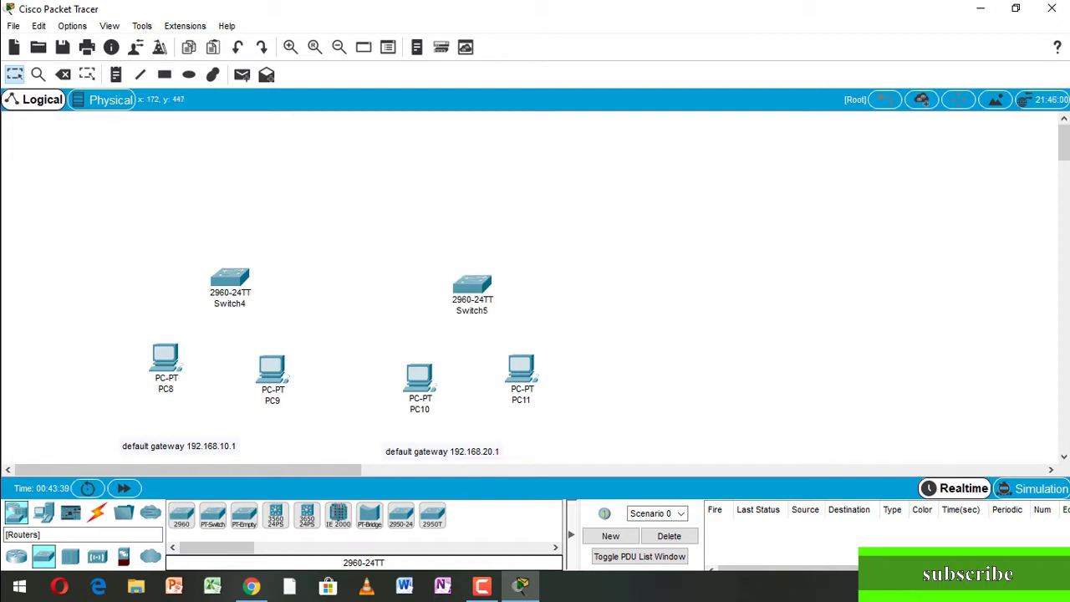
Step: Place two ISR 4331 routers on the workspace, one above each switch
{"action": "left_click", "coordinate": [16, 557]}
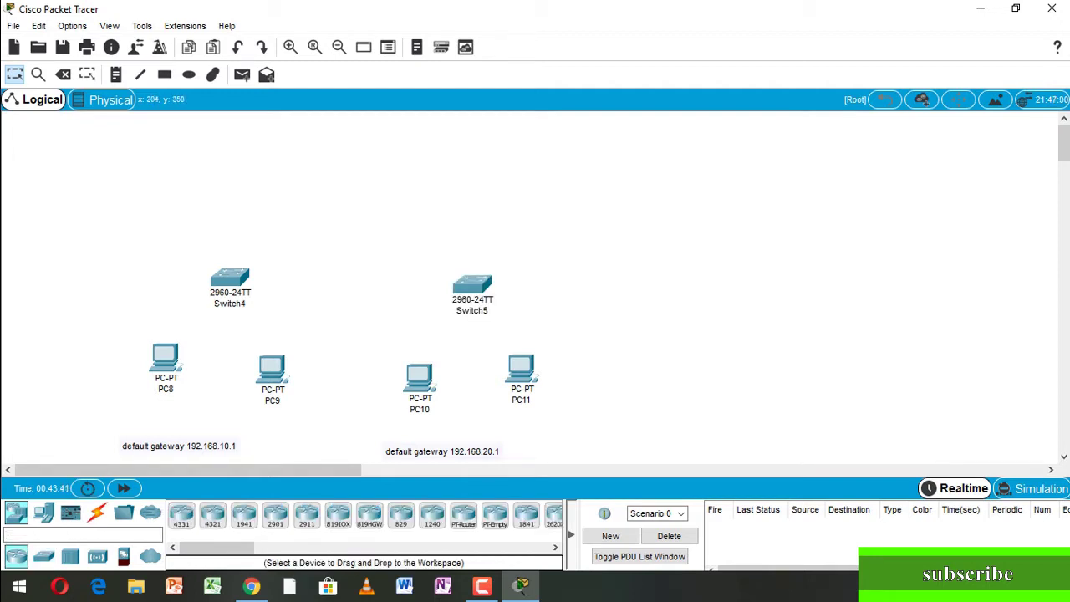
{"action": "left_click", "coordinate": [182, 514]}
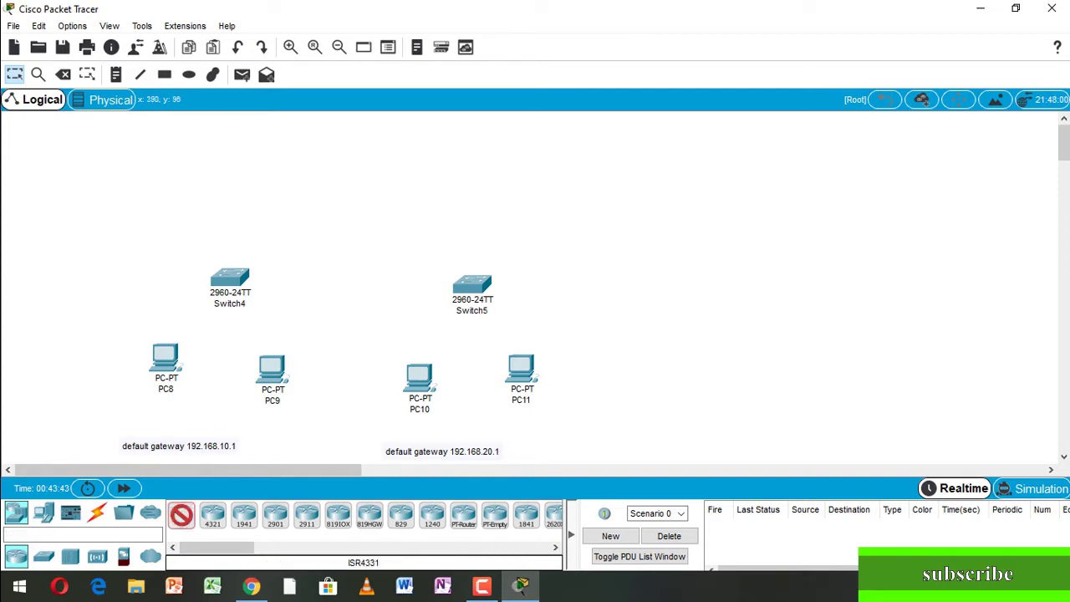
{"action": "left_click", "coordinate": [247, 168]}
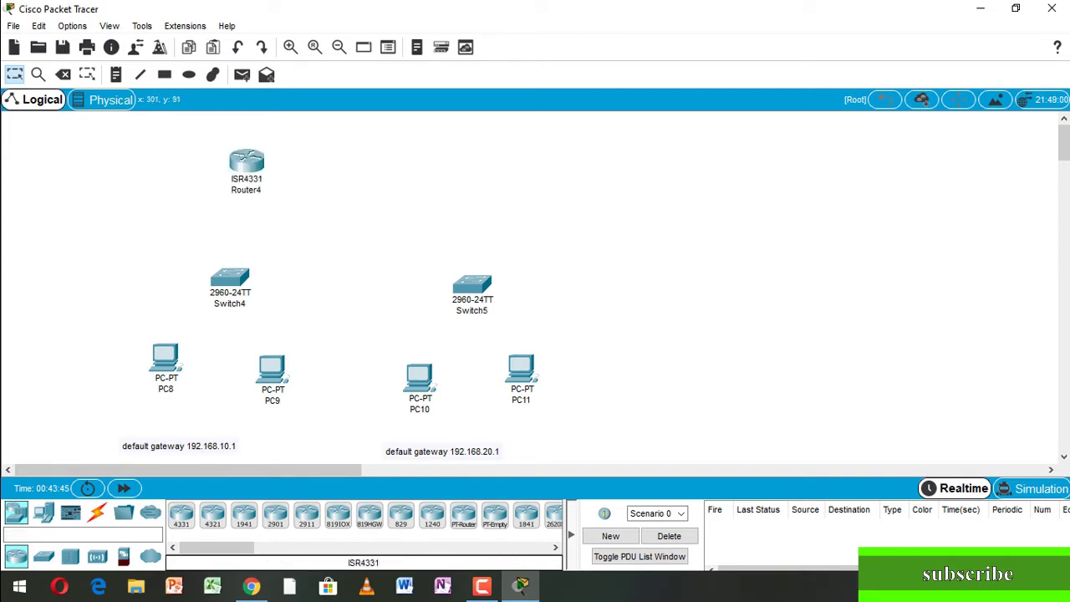
{"action": "left_click", "coordinate": [182, 515]}
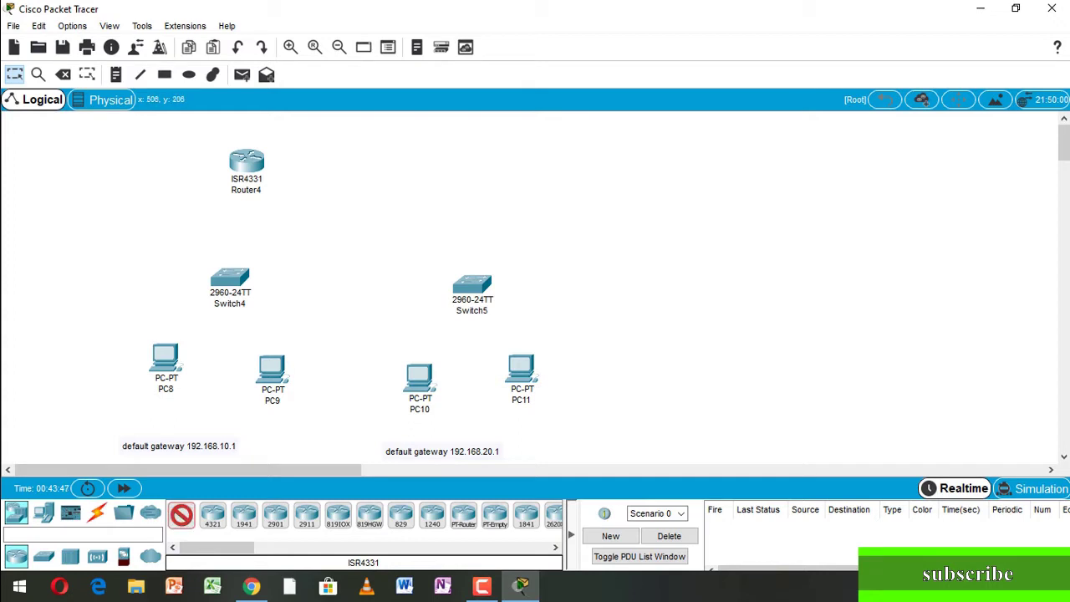
{"action": "left_click", "coordinate": [490, 160]}
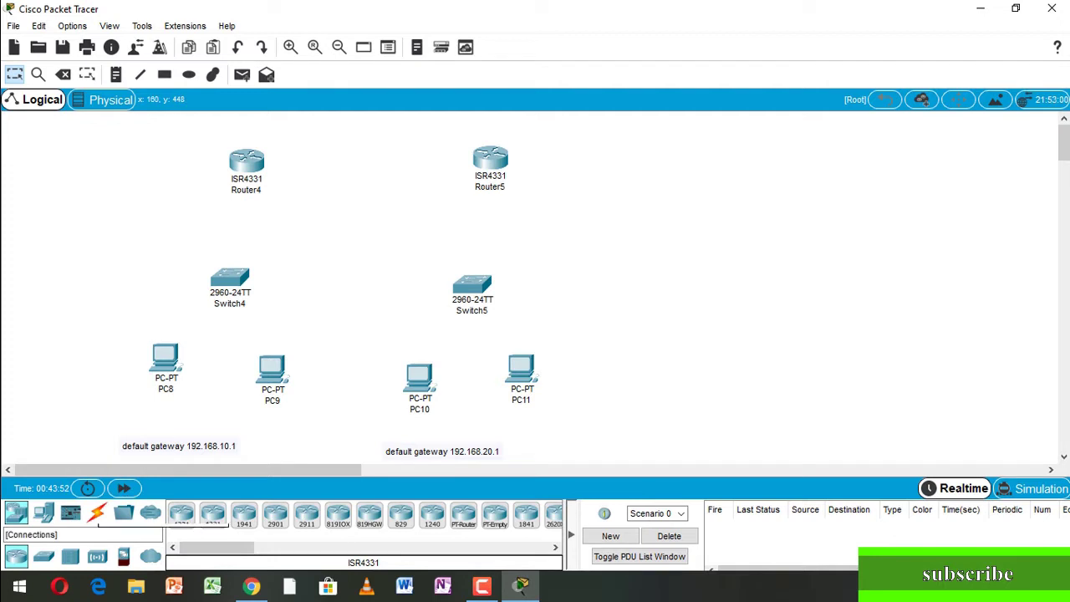
Step: Connect Switch4 to PC8 and PC9 using the automatic connection type
{"action": "left_click", "coordinate": [97, 514]}
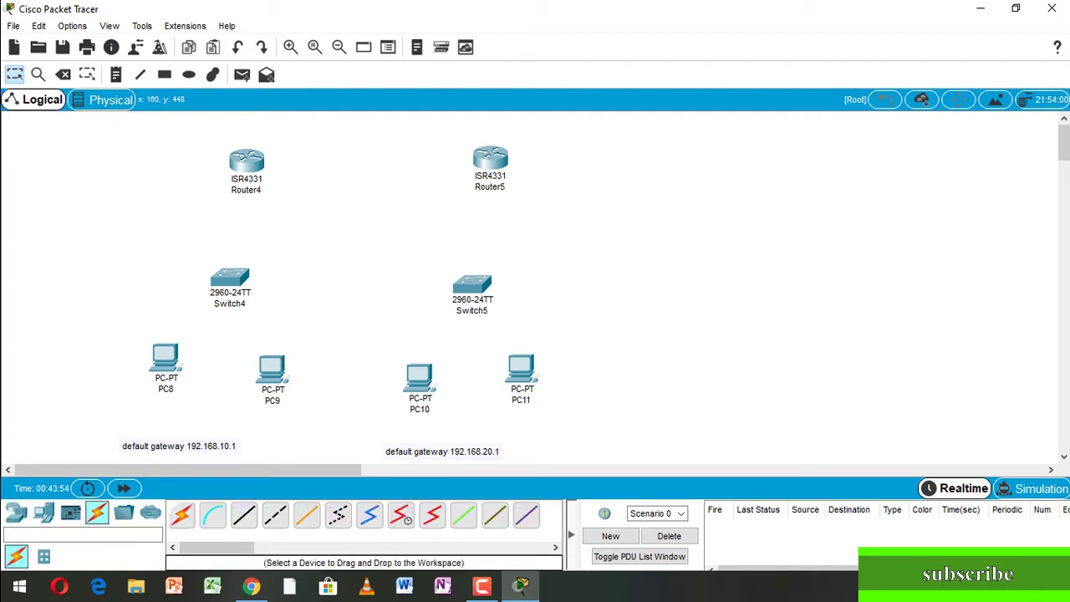
{"action": "left_click", "coordinate": [182, 514]}
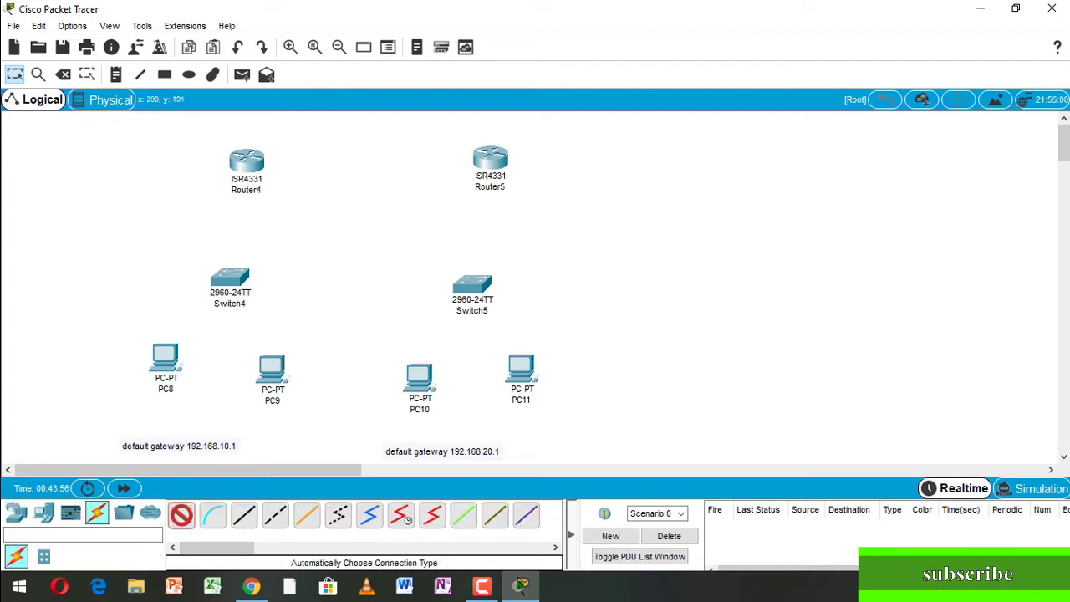
{"action": "left_click", "coordinate": [226, 283]}
{"action": "left_click", "coordinate": [166, 356]}
{"action": "left_click", "coordinate": [182, 514]}
{"action": "left_click", "coordinate": [238, 284]}
{"action": "left_click", "coordinate": [264, 358]}
Step: Connect Switch5 to PC10 and PC11 using the automatic connection type
{"action": "left_click", "coordinate": [182, 514]}
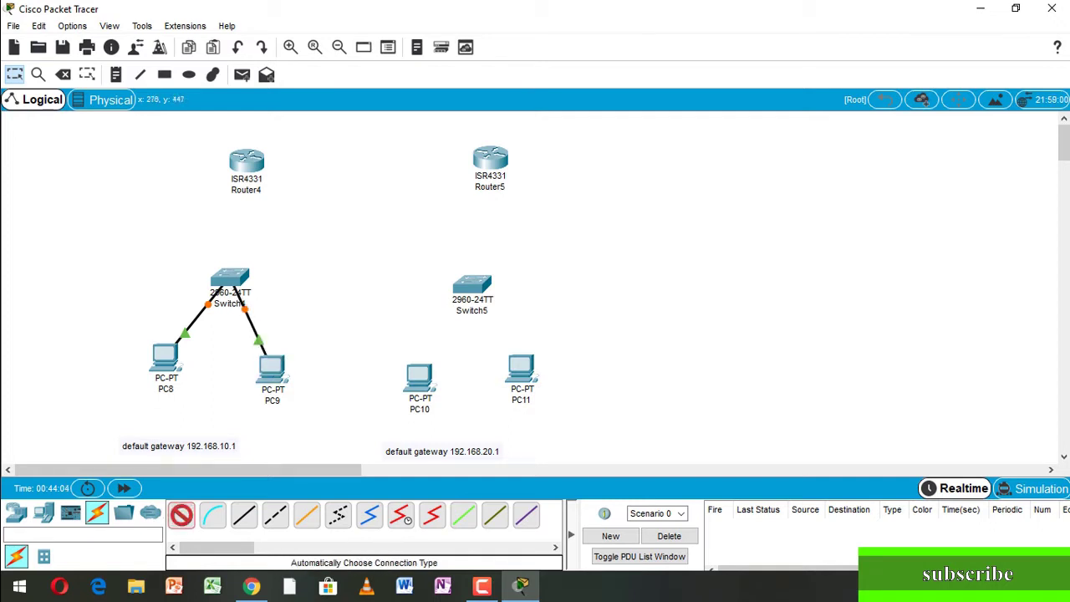
{"action": "left_click", "coordinate": [472, 286]}
{"action": "left_click", "coordinate": [419, 376]}
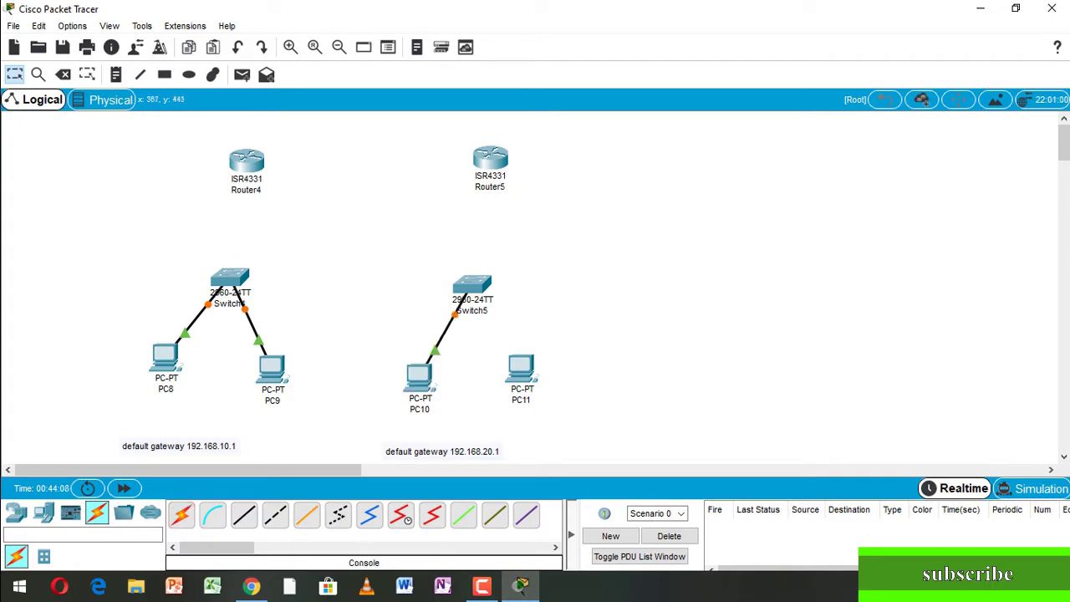
{"action": "left_click", "coordinate": [182, 514]}
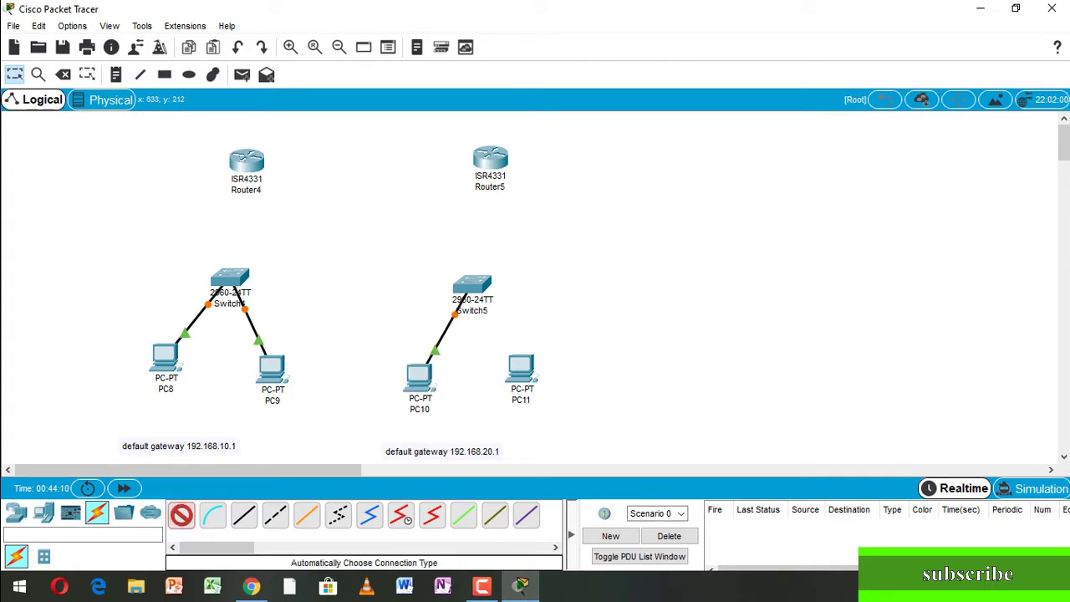
{"action": "left_click", "coordinate": [471, 286]}
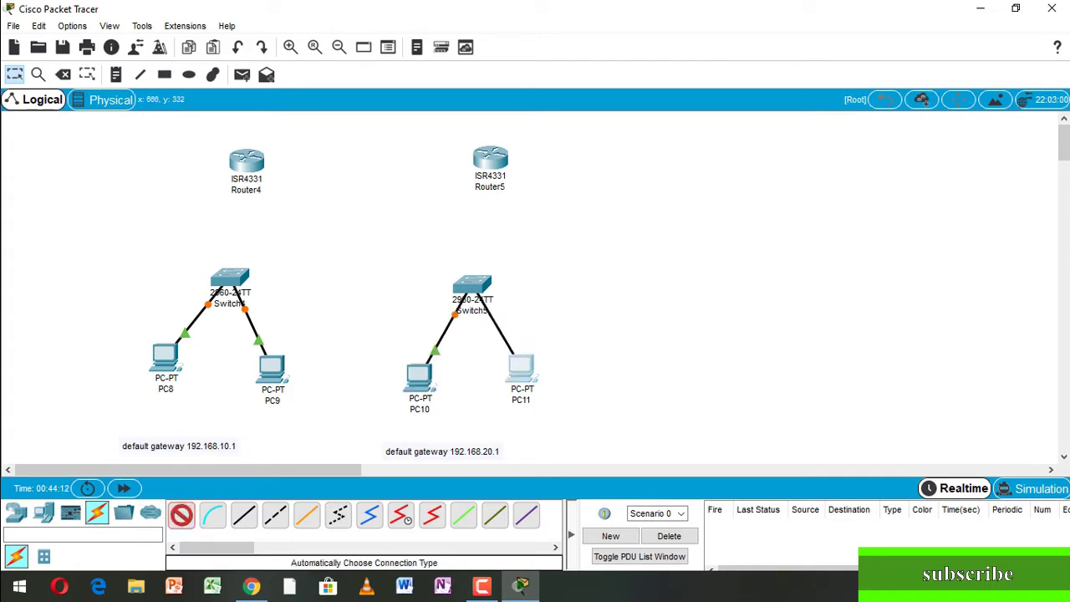
{"action": "left_click", "coordinate": [520, 368]}
Step: Connect Router4 to Switch4 and Router5 to Switch5 using the automatic connection type
{"action": "left_click", "coordinate": [182, 514]}
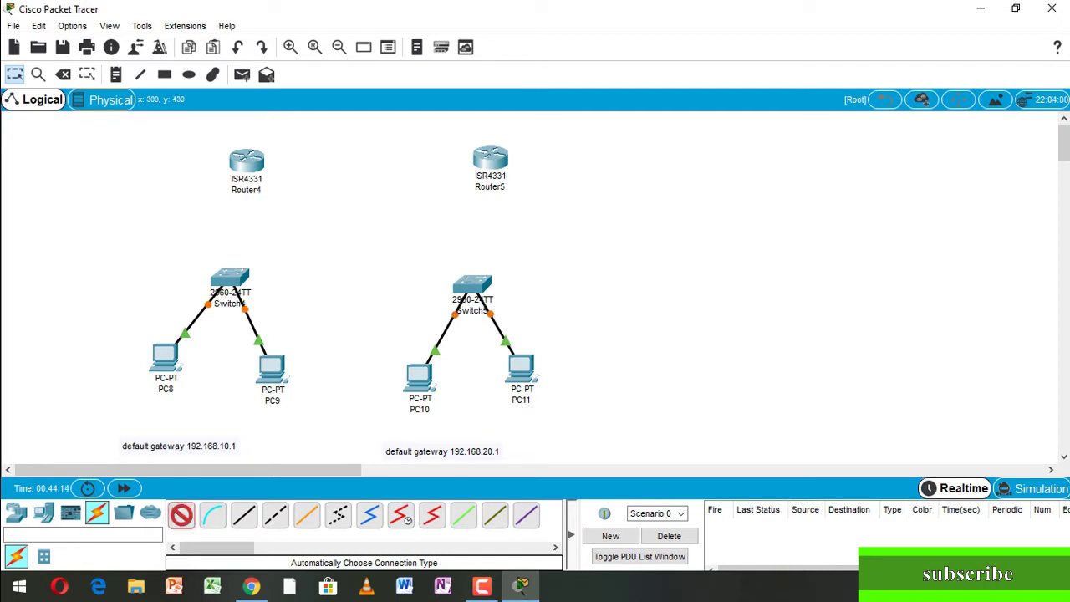
{"action": "left_click", "coordinate": [247, 162]}
{"action": "left_click", "coordinate": [230, 280]}
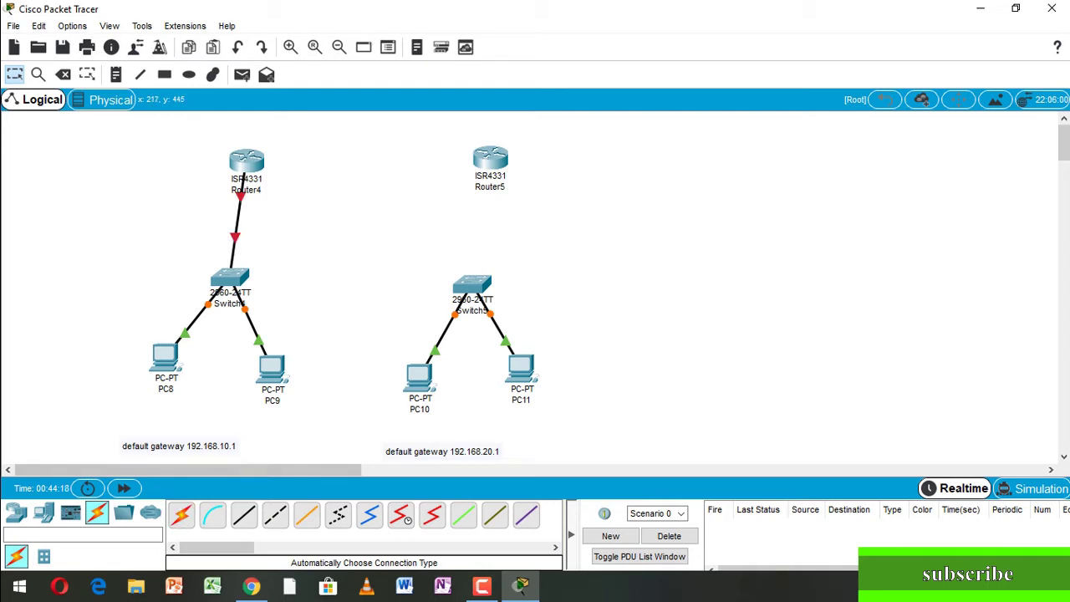
{"action": "left_click", "coordinate": [181, 515]}
{"action": "left_click", "coordinate": [491, 159]}
{"action": "left_click", "coordinate": [472, 284]}
Step: Install a NIM-2T serial module in the first empty expansion slot of Router4
{"action": "left_click", "coordinate": [247, 160]}
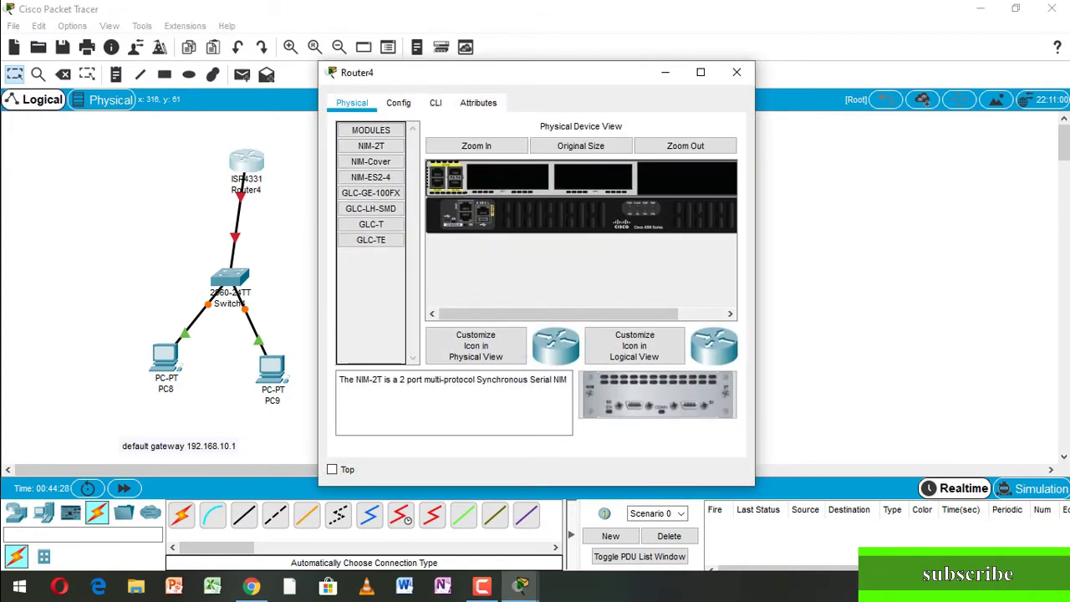
{"action": "left_click", "coordinate": [398, 102]}
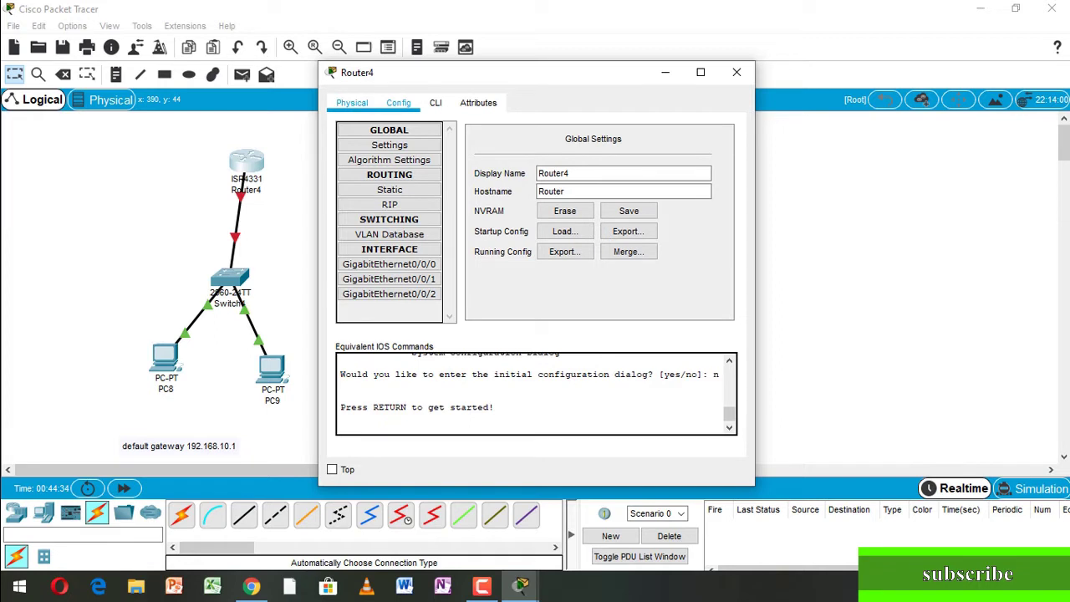
{"action": "left_click", "coordinate": [352, 102]}
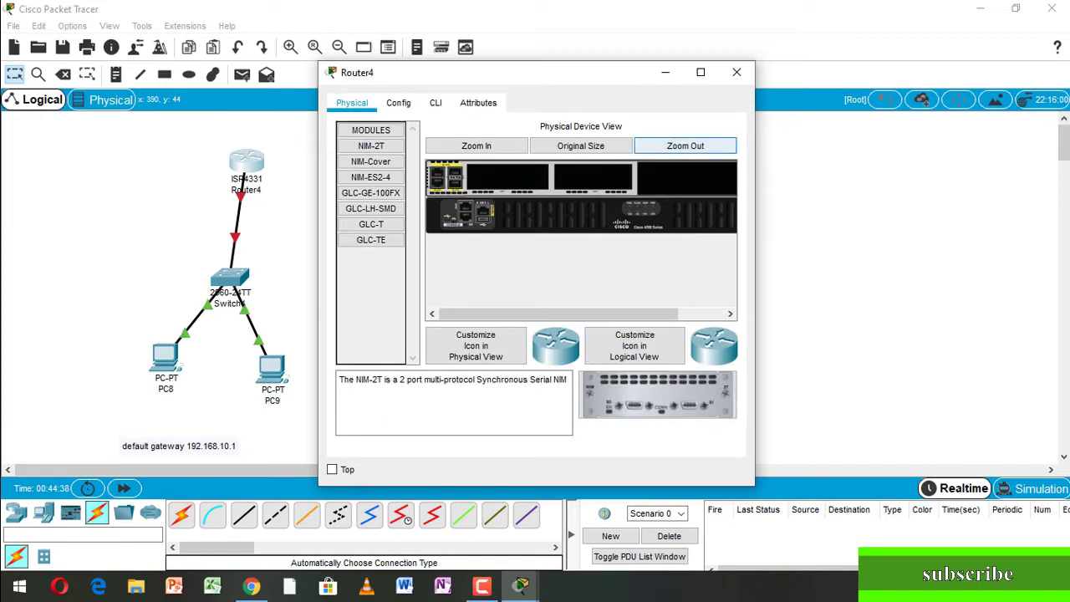
{"action": "left_click", "coordinate": [685, 146]}
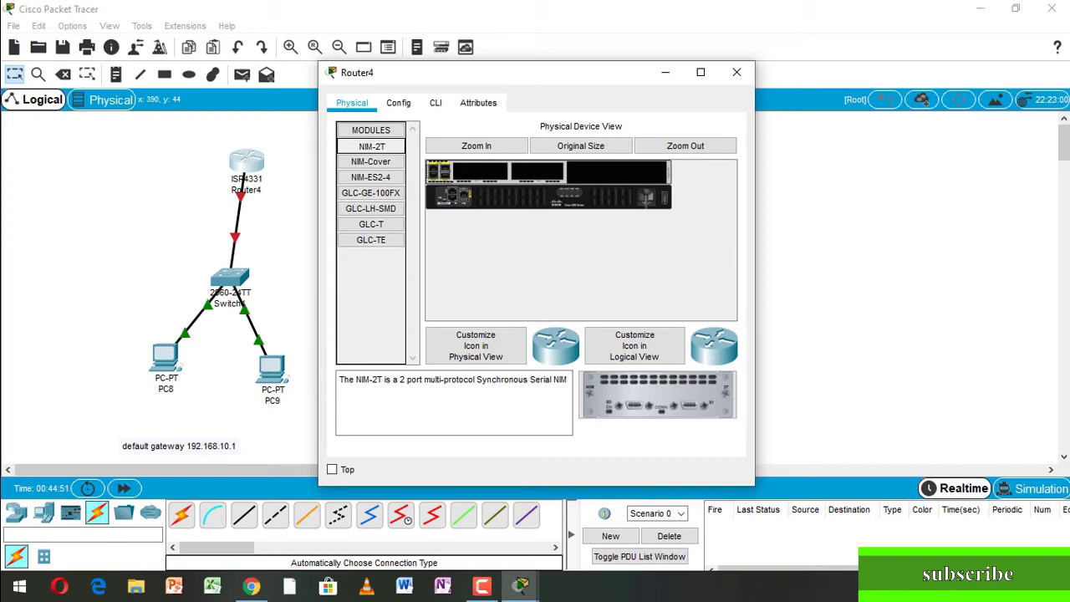
{"action": "left_click_drag", "start_coordinate": [371, 145], "coordinate": [480, 171]}
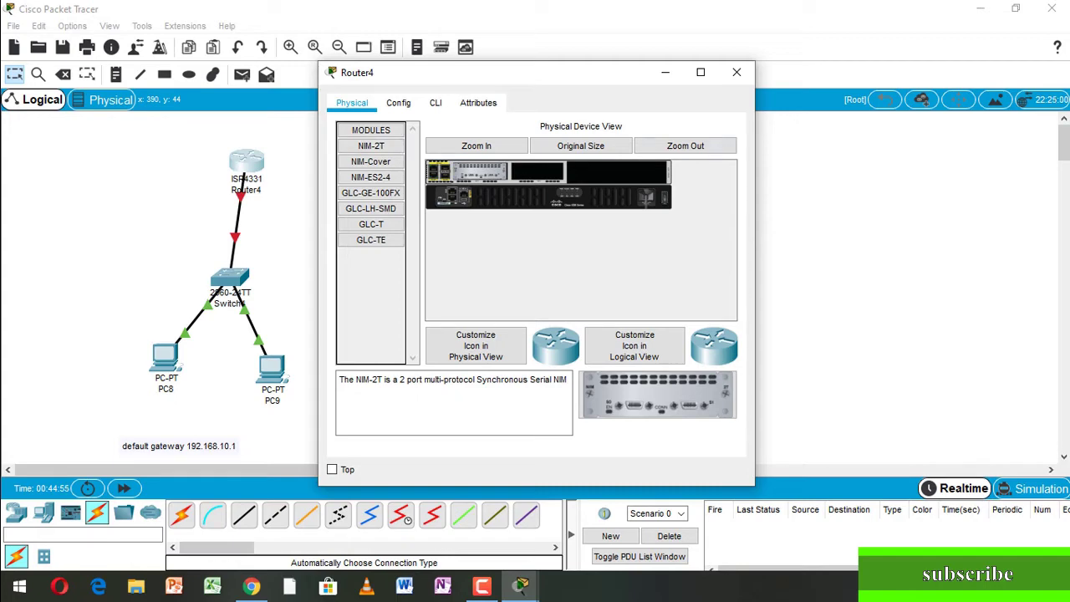
{"action": "left_click", "coordinate": [737, 72]}
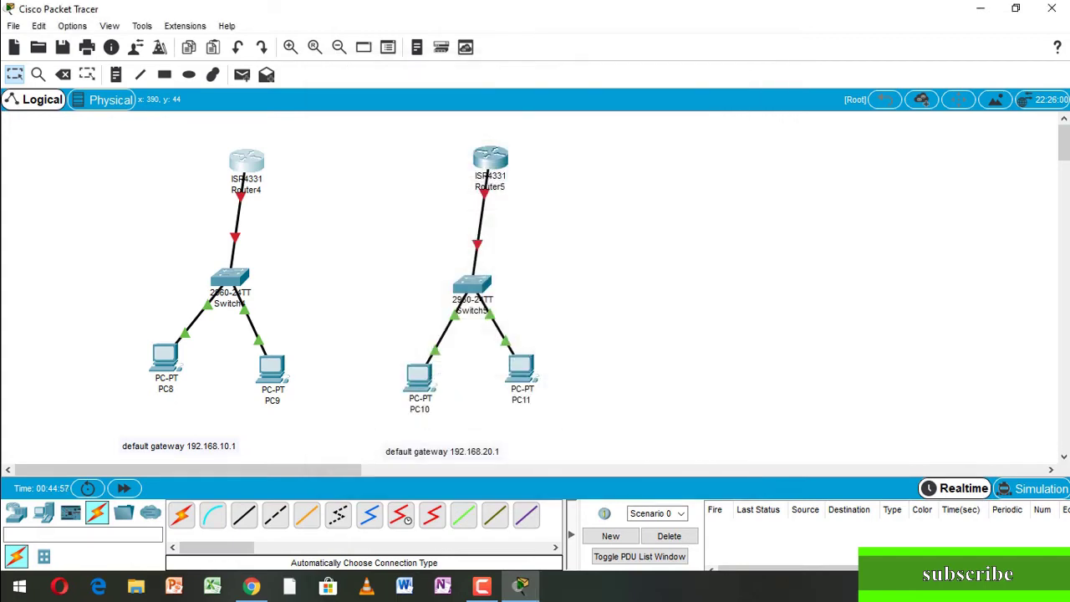
Step: Install a NIM-2T serial module in the second empty expansion slot of Router5
{"action": "left_click", "coordinate": [490, 159]}
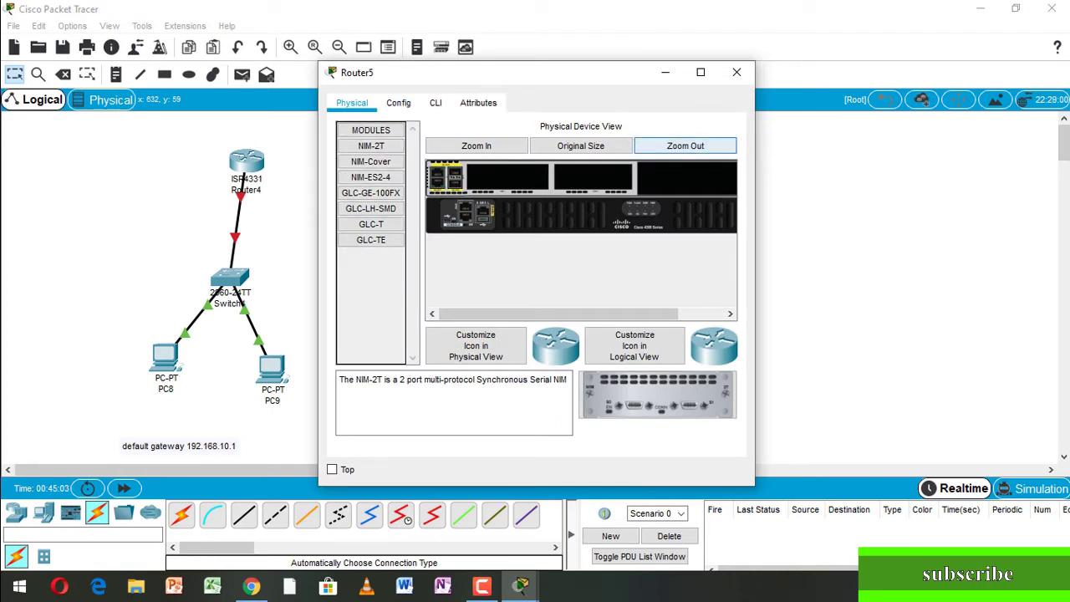
{"action": "left_click", "coordinate": [685, 145]}
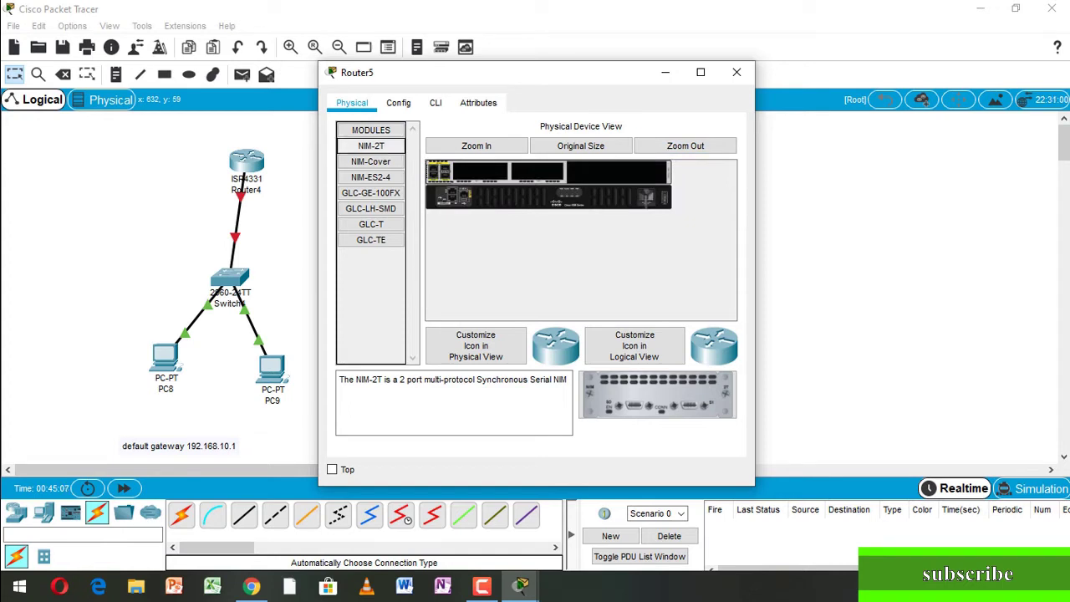
{"action": "left_click", "coordinate": [371, 145]}
{"action": "left_click_drag", "start_coordinate": [370, 146], "coordinate": [537, 171]}
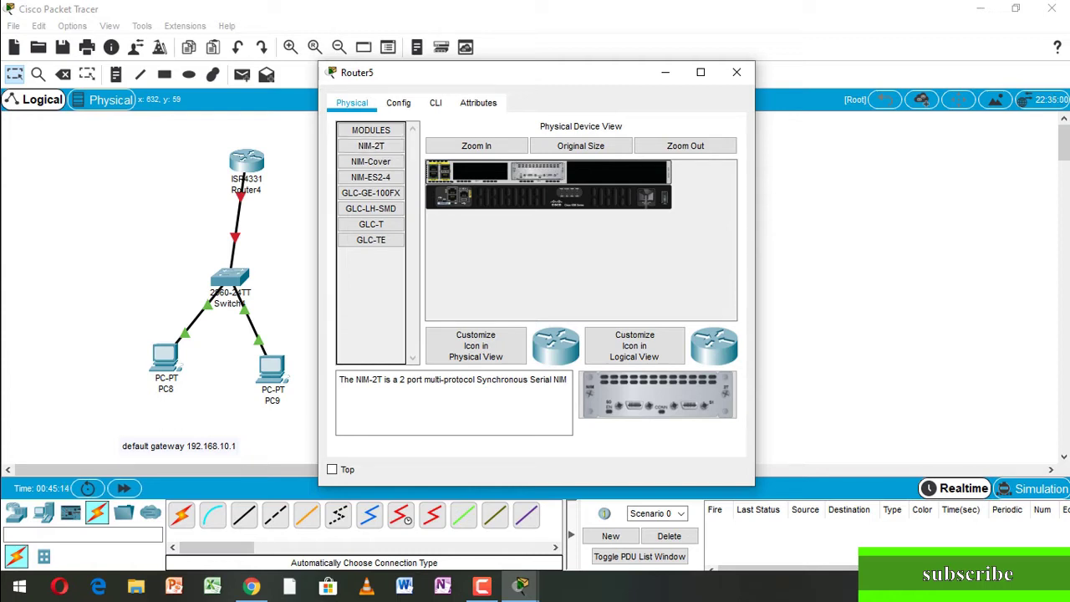
{"action": "left_click", "coordinate": [737, 72]}
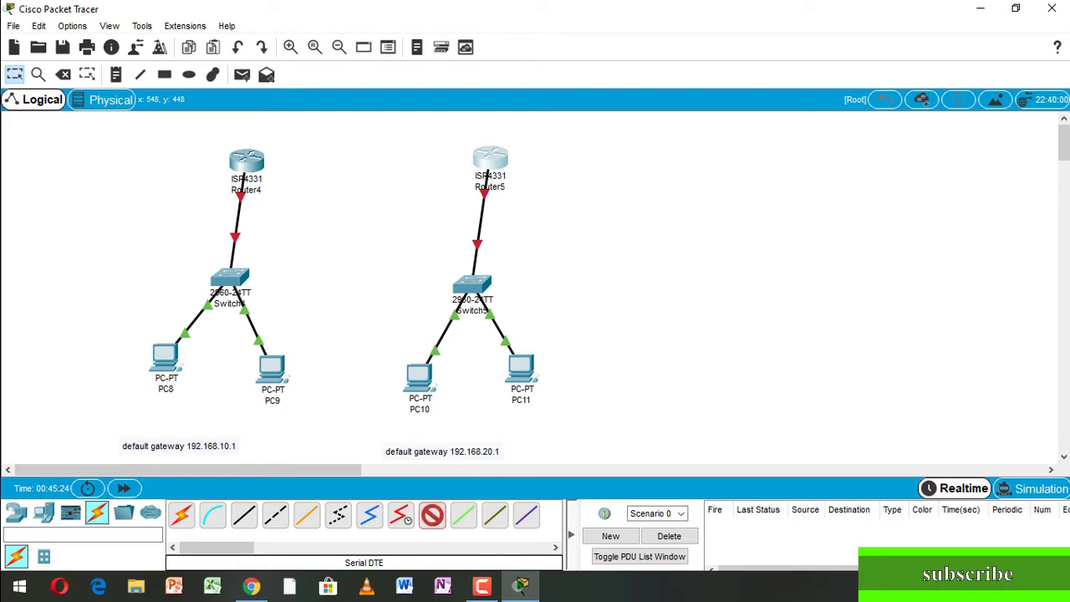
Step: Connect Serial0/1/0 of Router4 to Serial0/2/0 of Router5 with a Serial DTE cable
{"action": "left_click", "coordinate": [248, 160]}
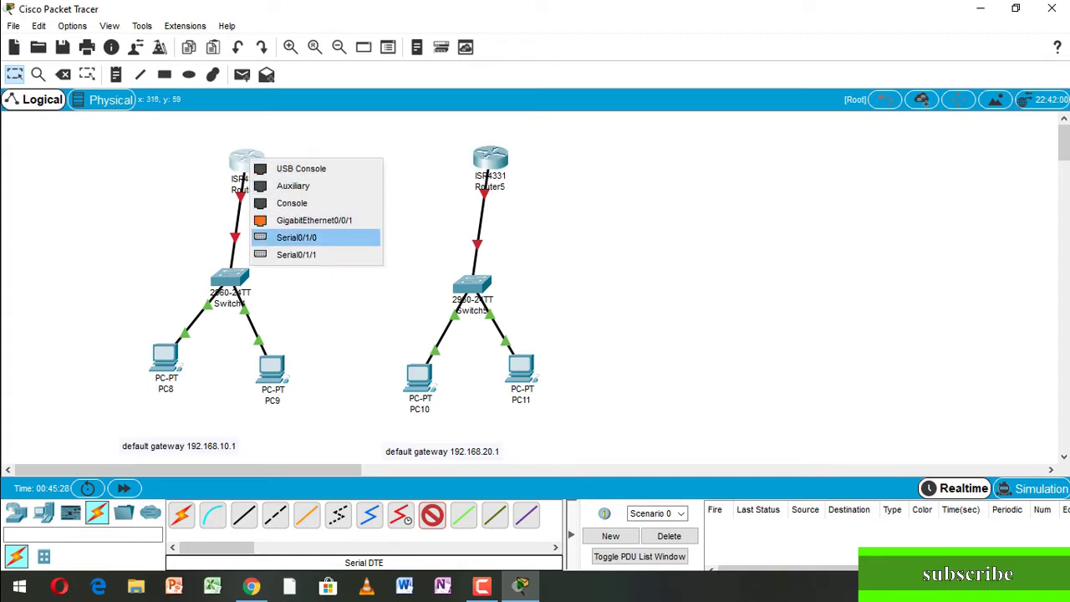
{"action": "left_click", "coordinate": [297, 237]}
{"action": "left_click", "coordinate": [490, 159]}
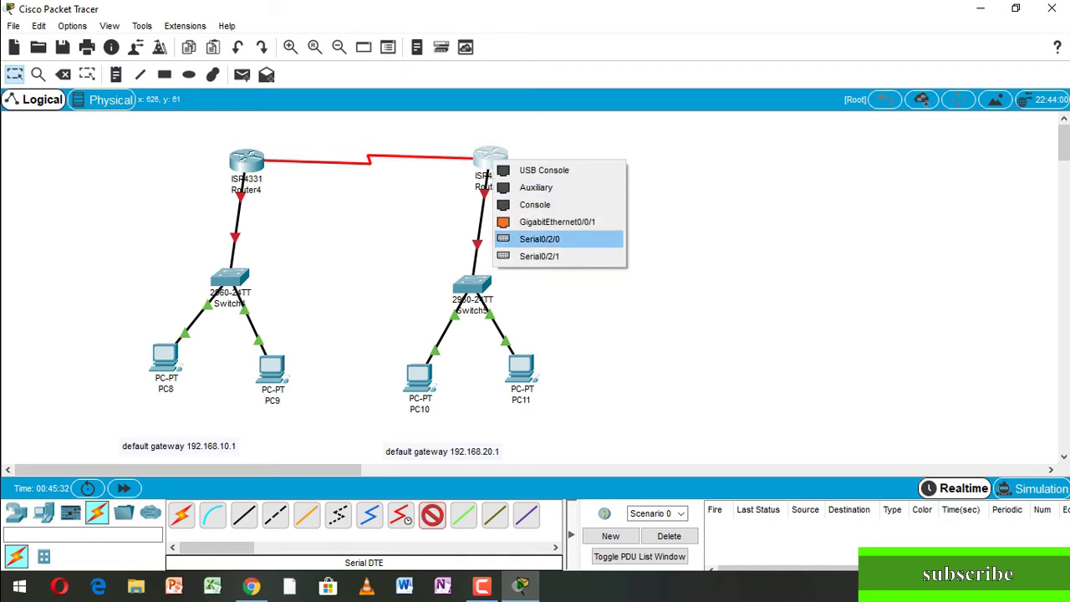
{"action": "left_click", "coordinate": [539, 239]}
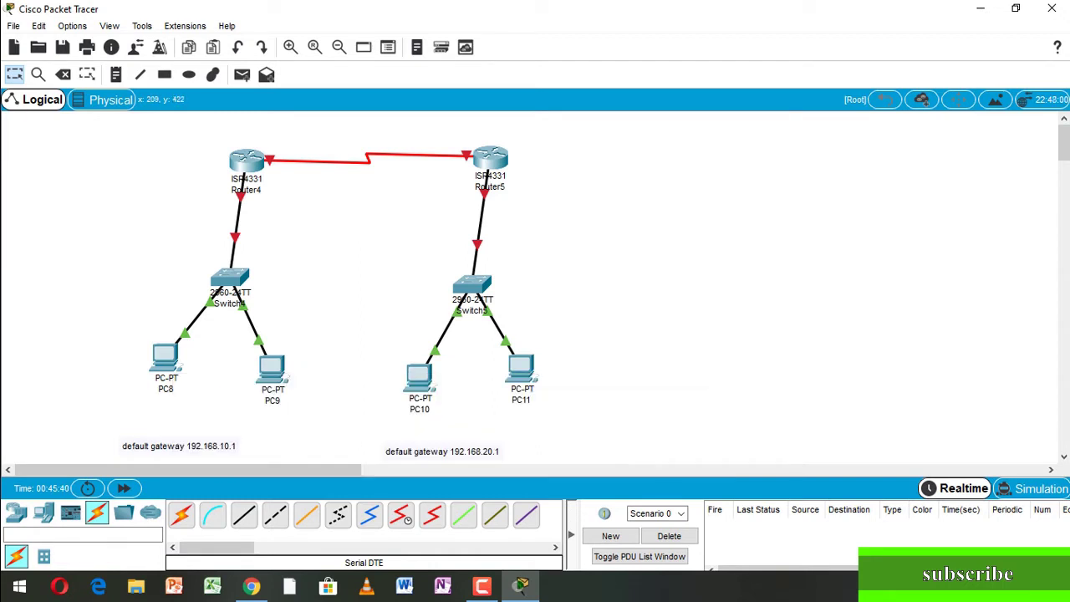
{"action": "left_click", "coordinate": [164, 445]}
{"action": "left_click", "coordinate": [182, 445]}
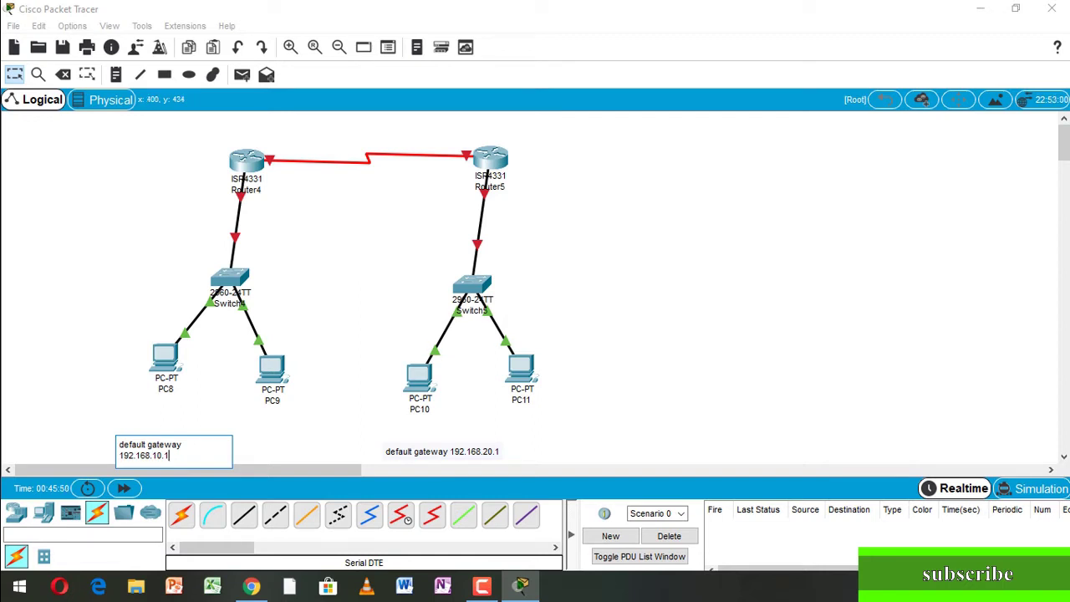
{"action": "left_click", "coordinate": [432, 451]}
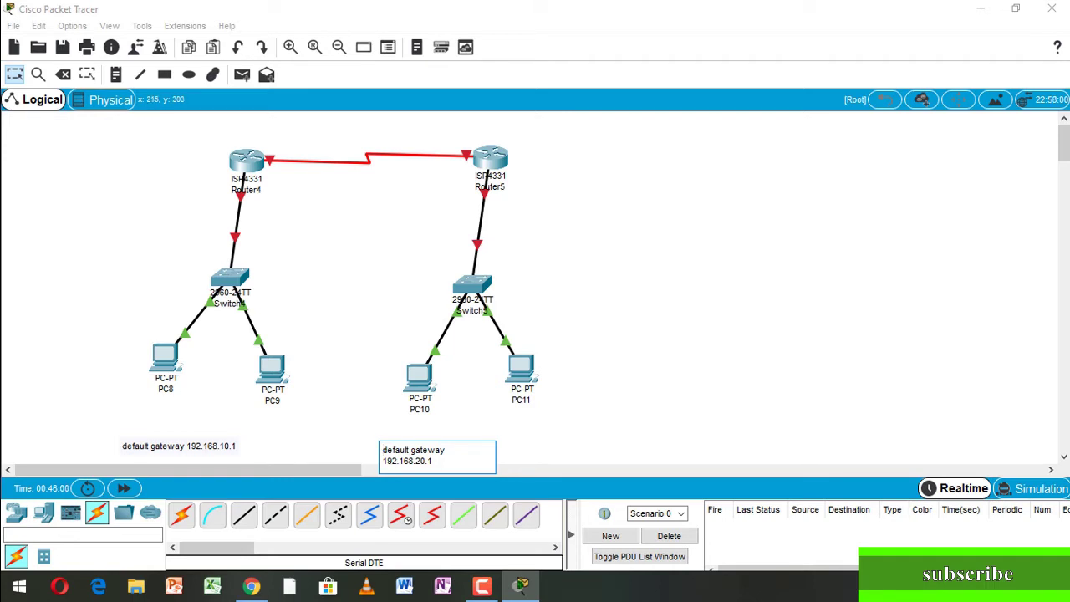
Step: Open the IP configuration of PC8 and start editing its IPv4 address
{"action": "left_click", "coordinate": [174, 365]}
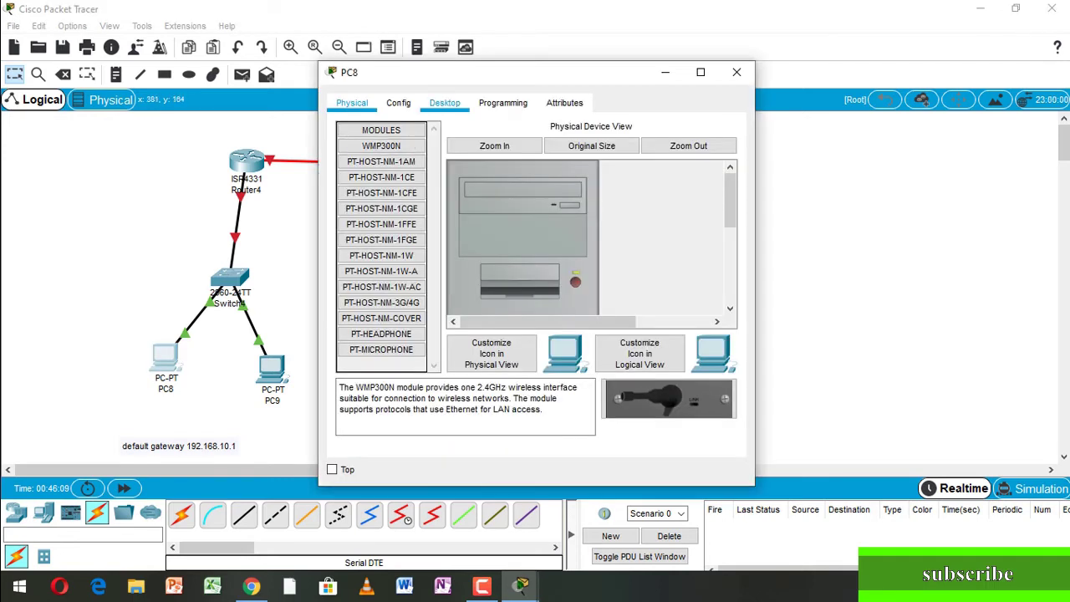
{"action": "left_click", "coordinate": [445, 102]}
{"action": "left_click", "coordinate": [737, 72]}
{"action": "left_click", "coordinate": [445, 102]}
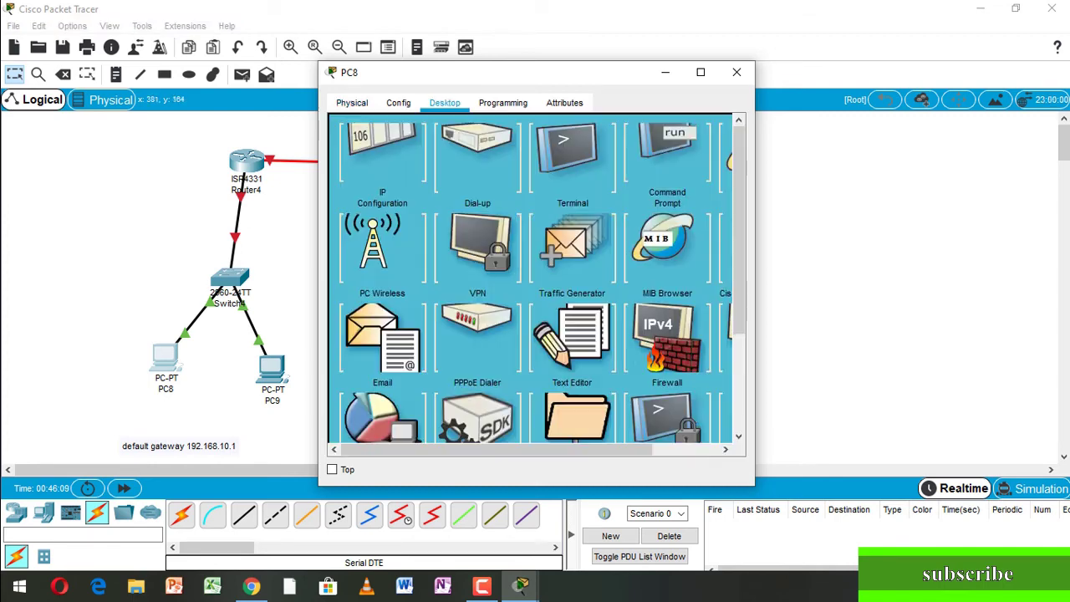
{"action": "left_click", "coordinate": [382, 167]}
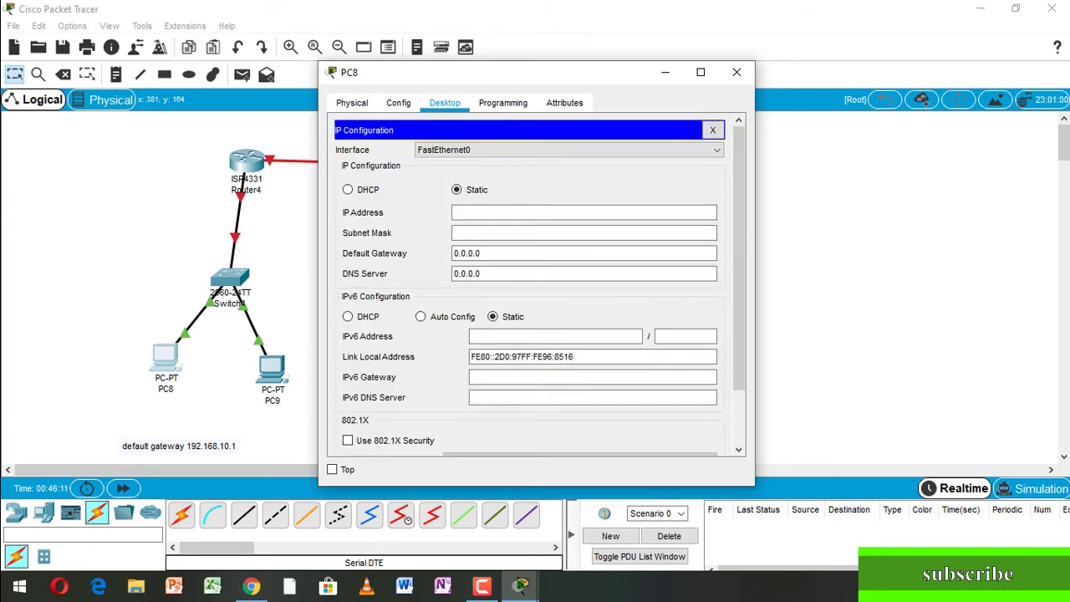
{"action": "left_click", "coordinate": [455, 212]}
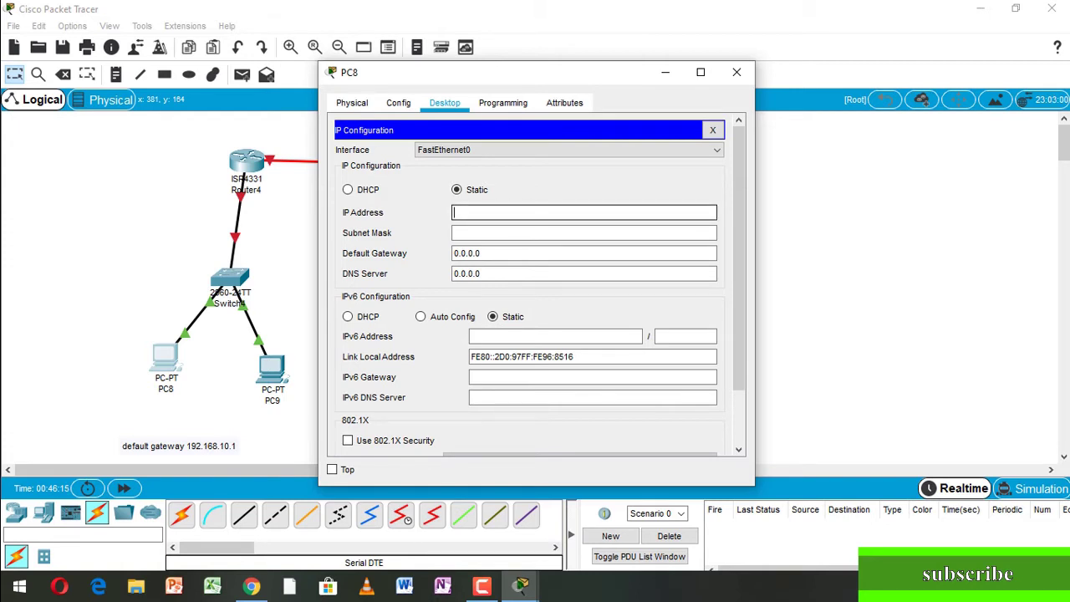
{"action": "type", "text": "168.192.10.2"}
{"action": "key", "text": "BackSpace"}
{"action": "key", "text": "BackSpace"}
{"action": "key", "text": "BackSpace"}
{"action": "key", "text": "BackSpace"}
{"action": "key", "text": "BackSpace"}
{"action": "key", "text": "BackSpace"}
{"action": "key", "text": "BackSpace"}
{"action": "key", "text": "BackSpace"}
{"action": "key", "text": "BackSpace"}
{"action": "key", "text": "BackSpace"}
{"action": "key", "text": "BackSpace"}
{"action": "key", "text": "BackSpace"}
Step: Set PC8's static IP address to 192.168.10.2 and copy the address
{"action": "type", "text": "1"}
{"action": "type", "text": "92.1"}
{"action": "type", "text": "68.10"}
{"action": "type", "text": ".1"}
{"action": "key", "text": "BackSpace"}
{"action": "type", "text": "2"}
{"action": "key", "text": "shift+Left"}
{"action": "key", "text": "shift+Left"}
{"action": "key", "text": "shift+Left"}
{"action": "key", "text": "shift+Left"}
{"action": "key", "text": "shift+Left"}
{"action": "key", "text": "shift+Left"}
{"action": "key", "text": "shift+Left"}
{"action": "key", "text": "shift+Left"}
{"action": "key", "text": "shift+Left"}
{"action": "key", "text": "shift+Left"}
{"action": "key", "text": "shift+Left"}
{"action": "key", "text": "shift+Left"}
{"action": "key", "text": "ctrl+c"}
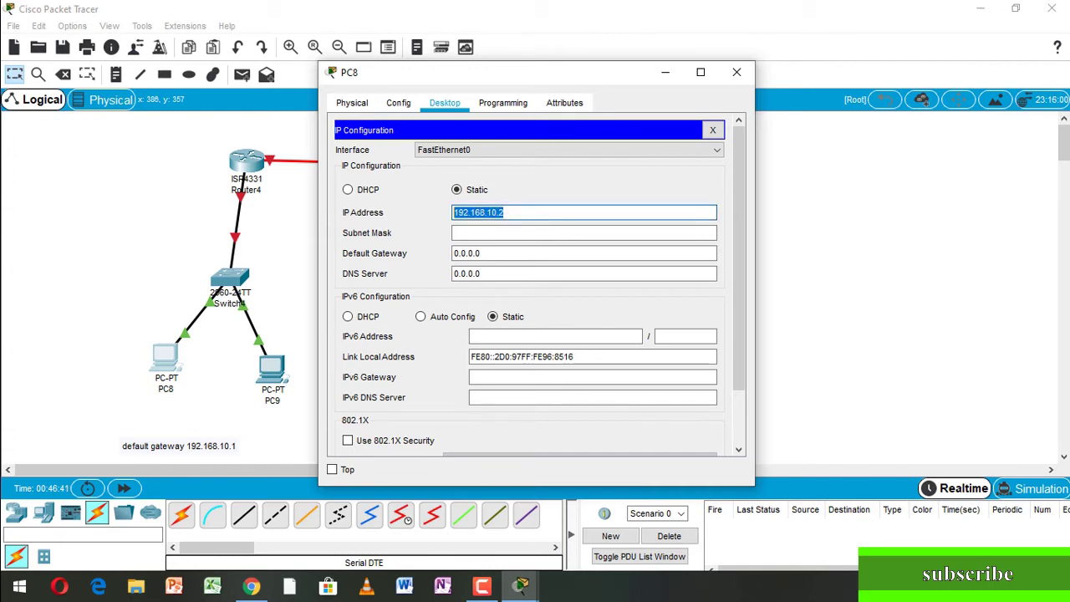
Step: Give PC8 the subnet mask 255.255.255.0 and the default gateway 192.168.10.1, then close its window
{"action": "left_click", "coordinate": [464, 232]}
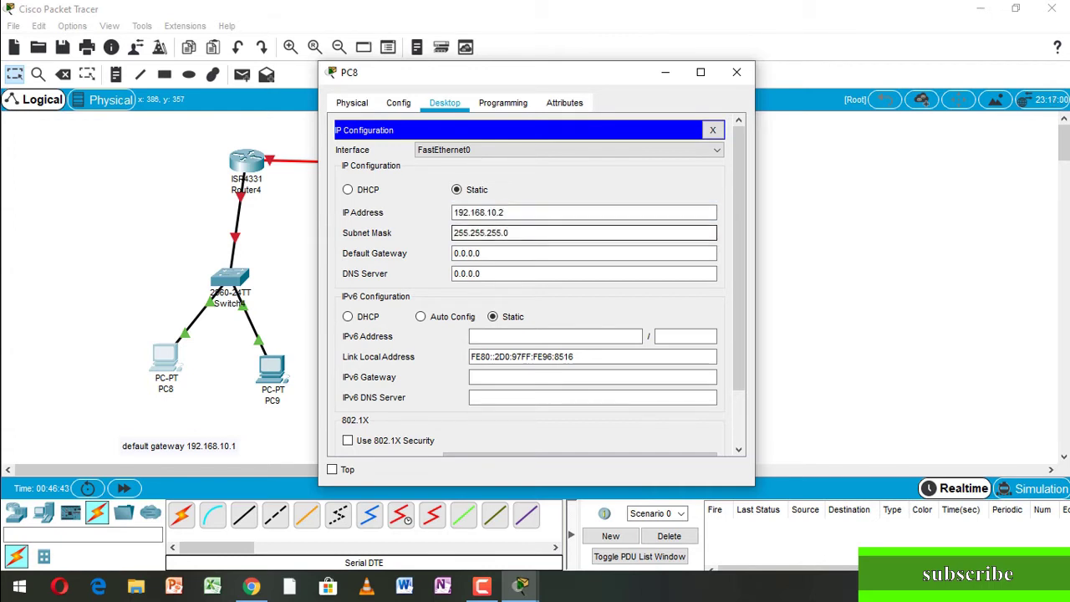
{"action": "key", "text": "Tab"}
{"action": "key", "text": "shift+Left"}
{"action": "key", "text": "shift+Left"}
{"action": "key", "text": "shift+Left"}
{"action": "key", "text": "shift+Left"}
{"action": "key", "text": "shift+Left"}
{"action": "key", "text": "shift+Left"}
{"action": "key", "text": "shift+Left"}
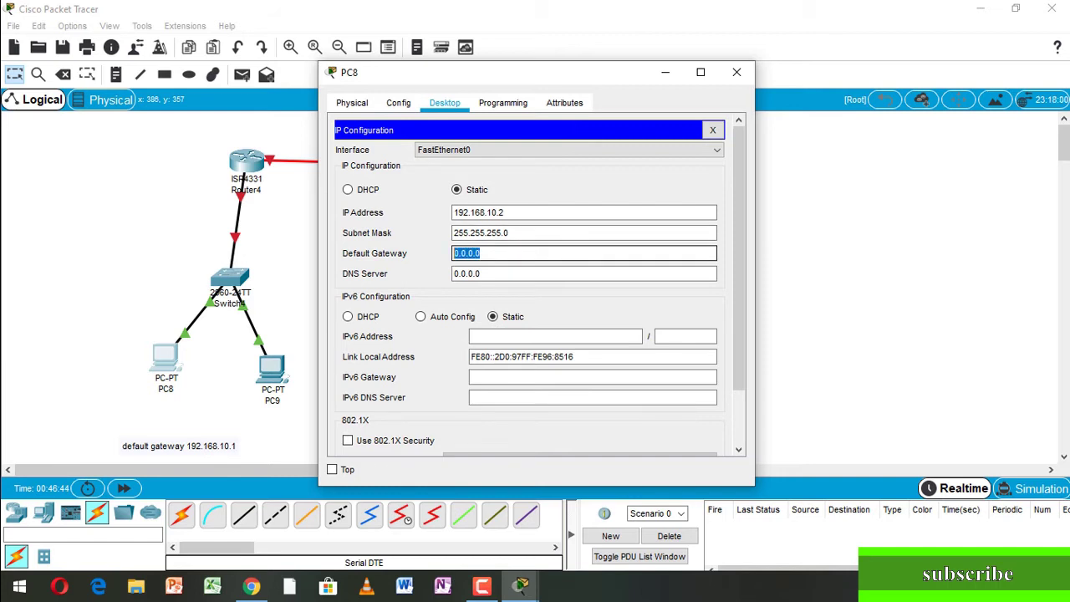
{"action": "key", "text": "ctrl+v"}
{"action": "key", "text": "BackSpace"}
{"action": "type", "text": "1"}
{"action": "left_click", "coordinate": [737, 72]}
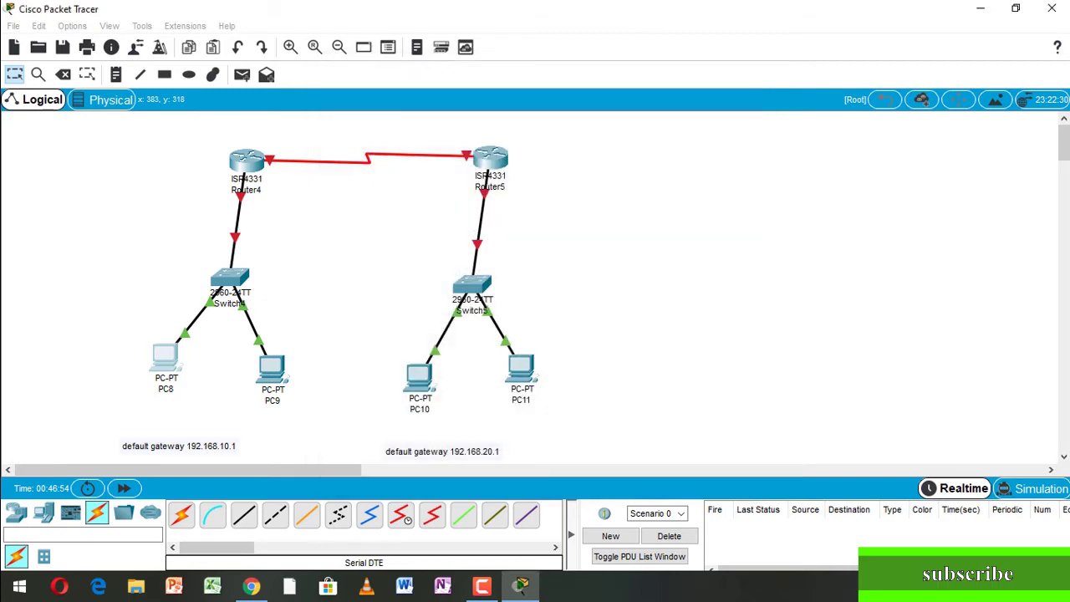
Step: Set the static IP address of PC9 to 192.168.10.3 in its IP configuration
{"action": "left_click", "coordinate": [272, 368]}
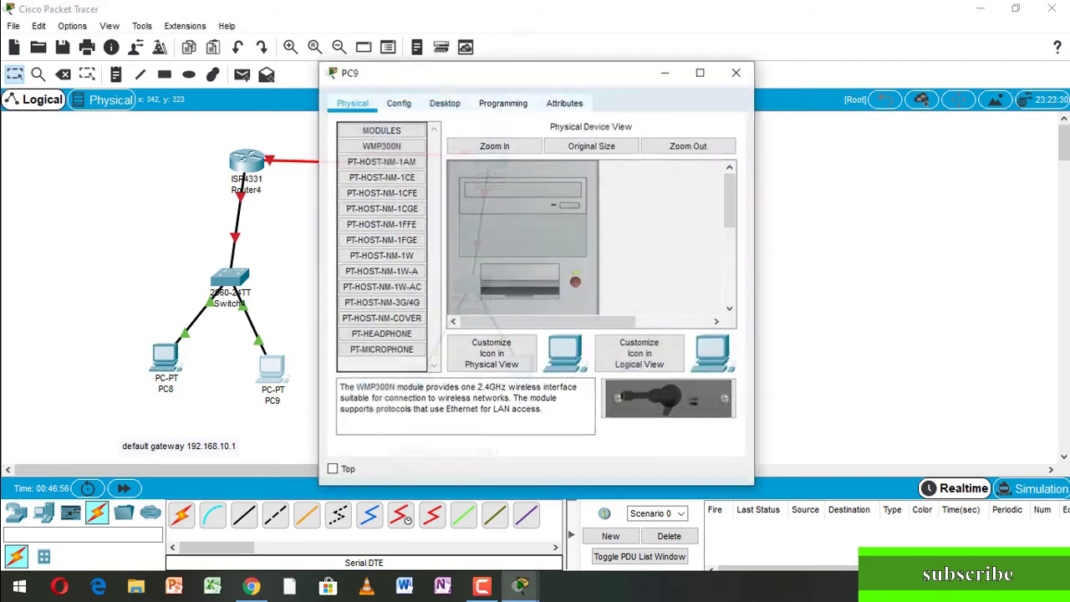
{"action": "left_click", "coordinate": [445, 102]}
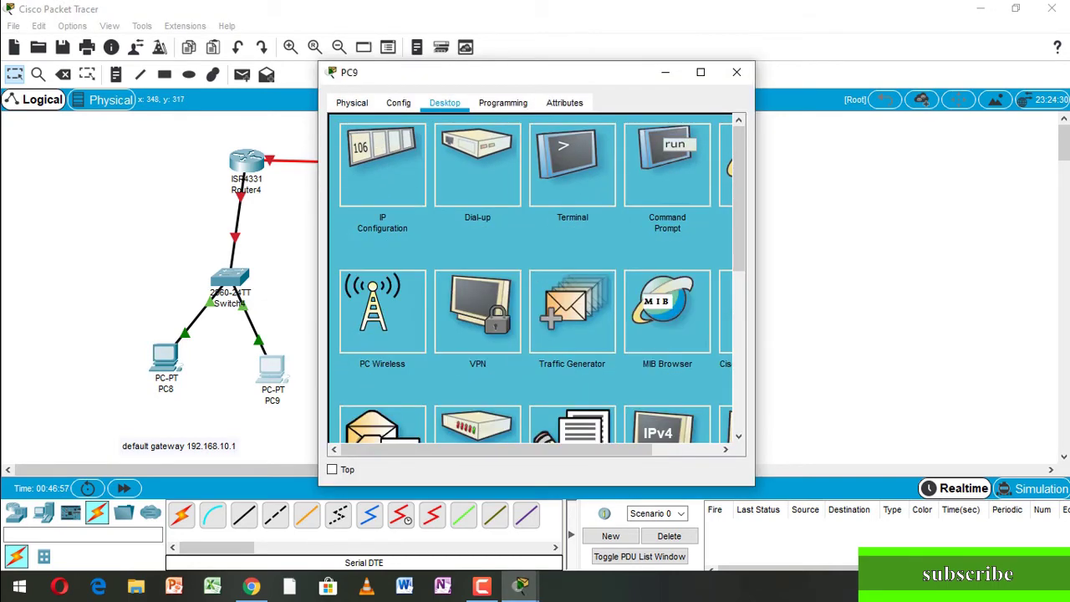
{"action": "left_click", "coordinate": [382, 164]}
{"action": "left_click", "coordinate": [456, 212]}
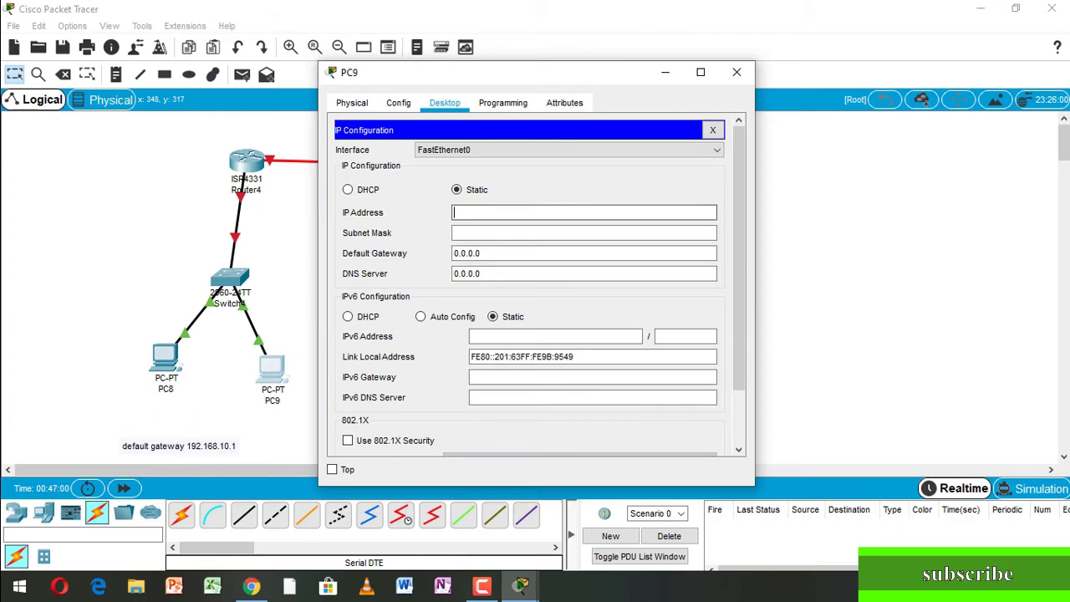
{"action": "type", "text": "192.168.10.2"}
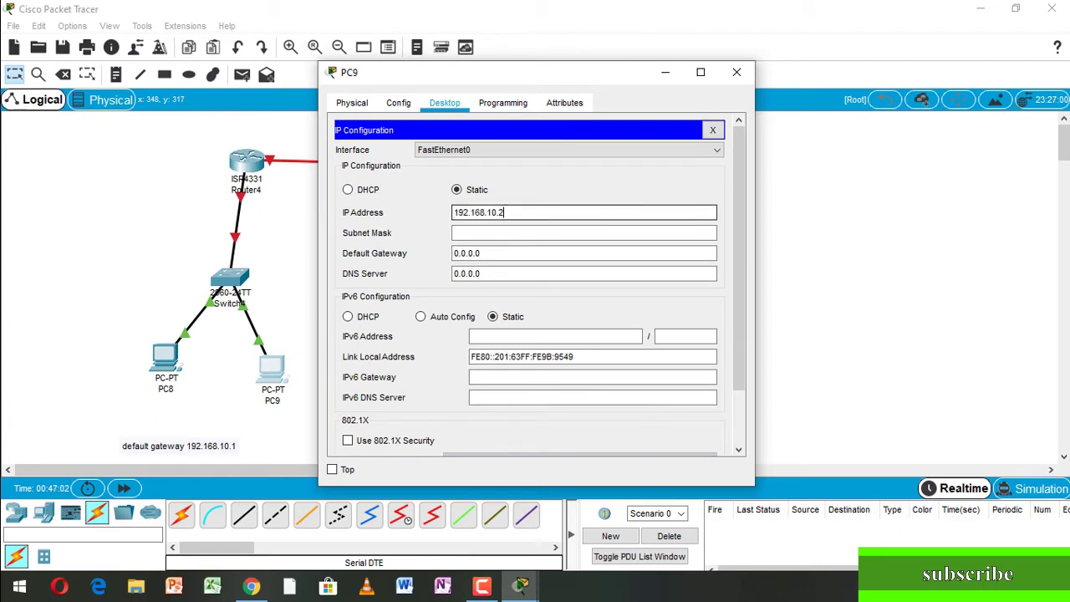
{"action": "key", "text": "BackSpace"}
{"action": "type", "text": "3"}
Step: Give PC9 the subnet mask 255.255.255.0 and the default gateway 192.168.10.1, then close its window
{"action": "left_click", "coordinate": [471, 233]}
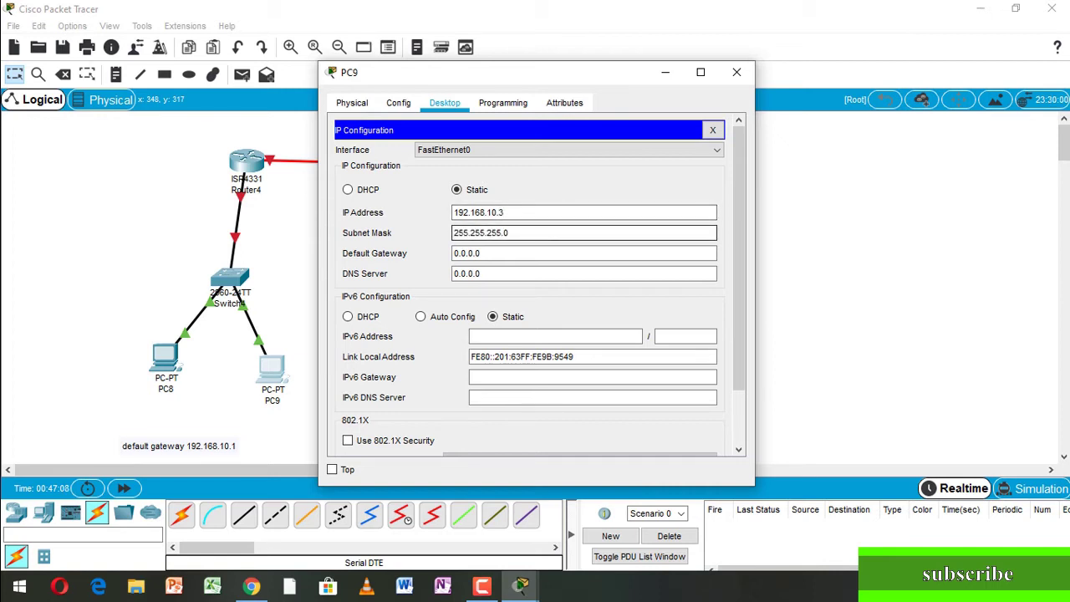
{"action": "key", "text": "Tab"}
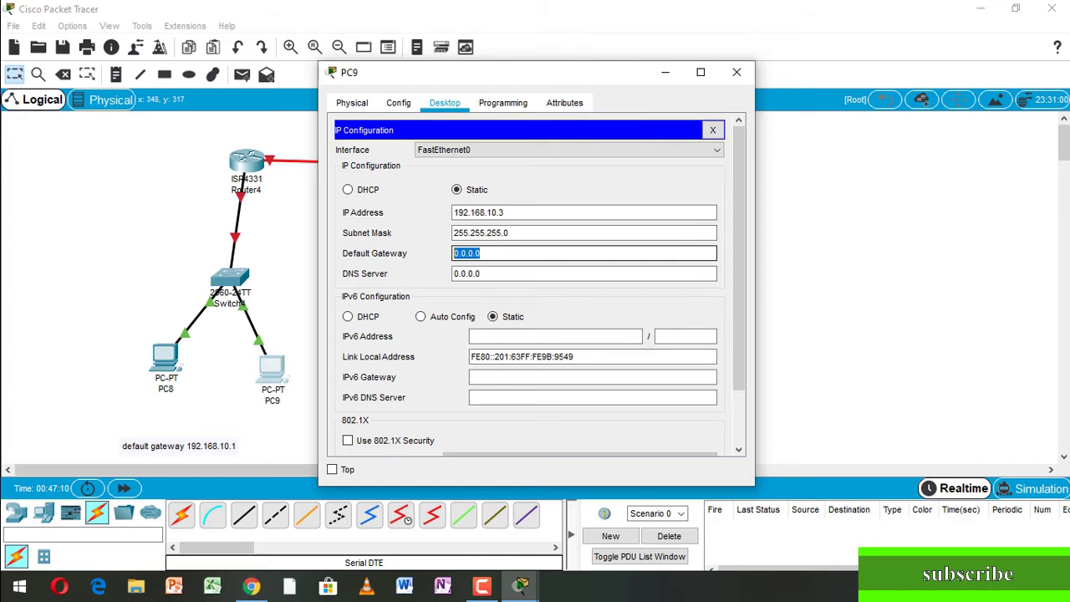
{"action": "type", "text": "192.168.10.1"}
{"action": "left_click", "coordinate": [737, 72]}
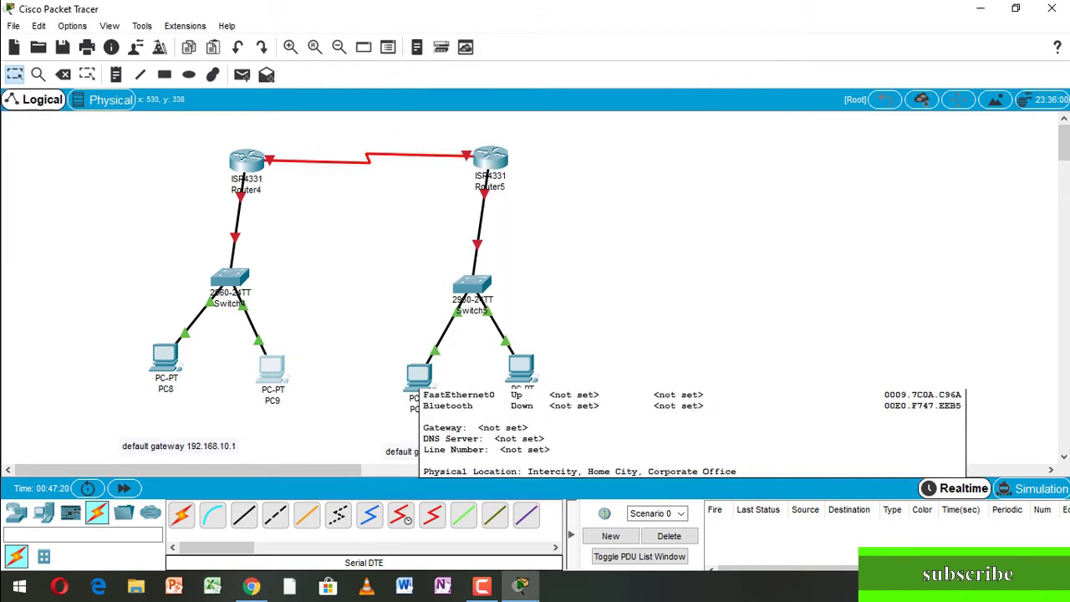
Step: Set the static IP address of PC10 to 192.168.20.2 in its IP configuration
{"action": "left_click", "coordinate": [419, 378]}
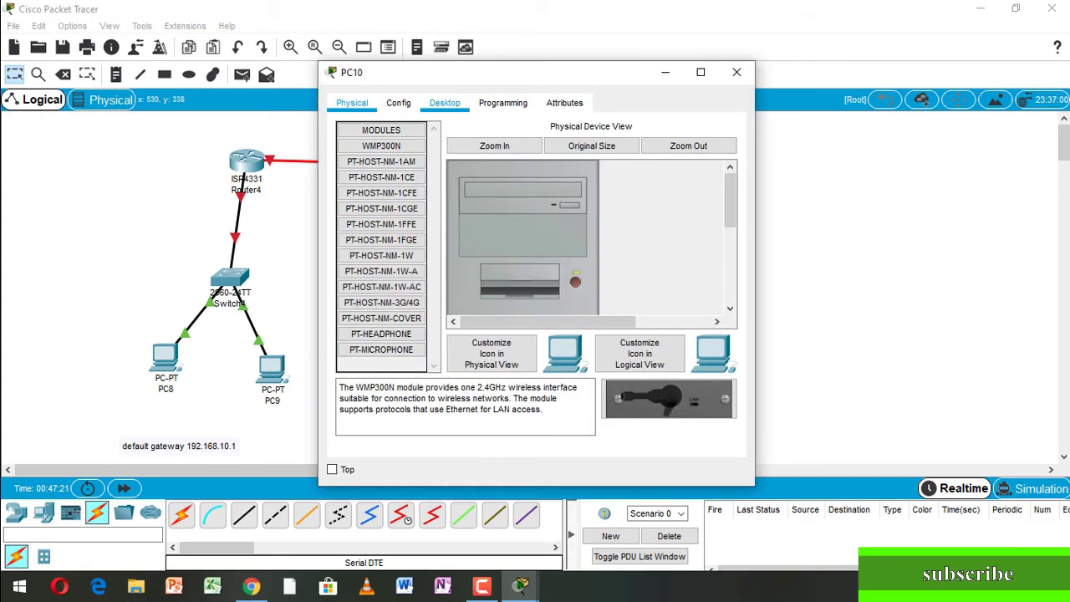
{"action": "left_click", "coordinate": [444, 102]}
{"action": "left_click", "coordinate": [394, 179]}
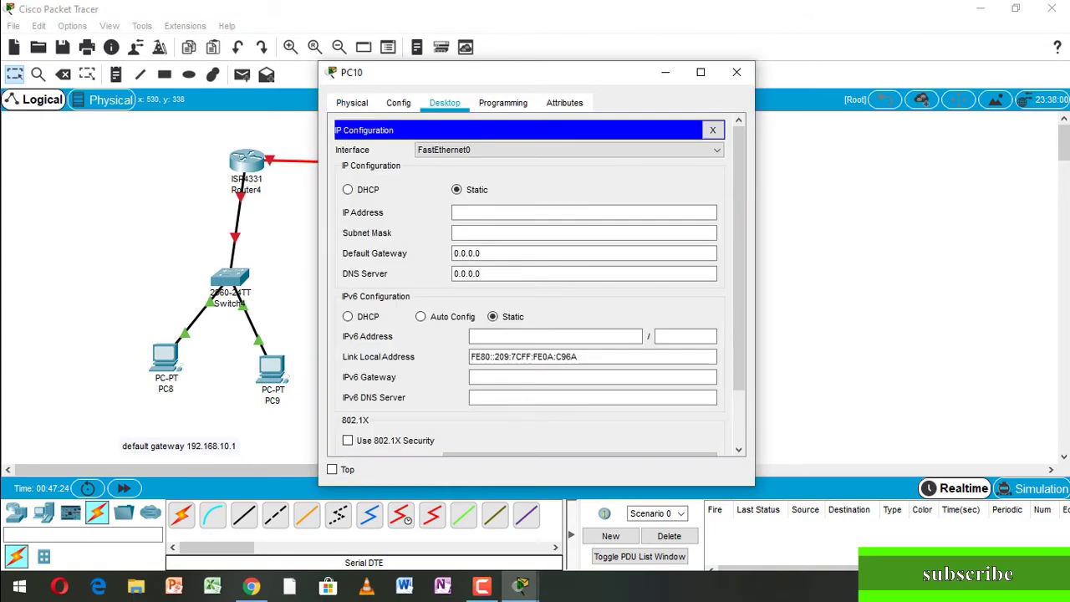
{"action": "left_click", "coordinate": [455, 212]}
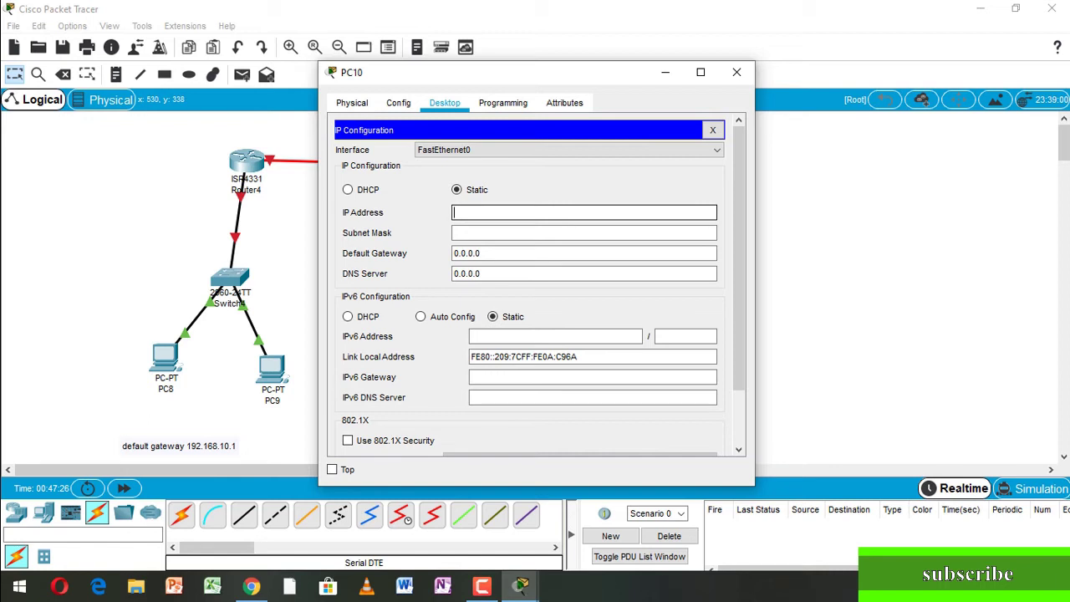
{"action": "type", "text": "192.168.10.2"}
{"action": "key", "text": "BackSpace"}
{"action": "key", "text": "BackSpace"}
{"action": "key", "text": "BackSpace"}
{"action": "key", "text": "BackSpace"}
{"action": "type", "text": "20."}
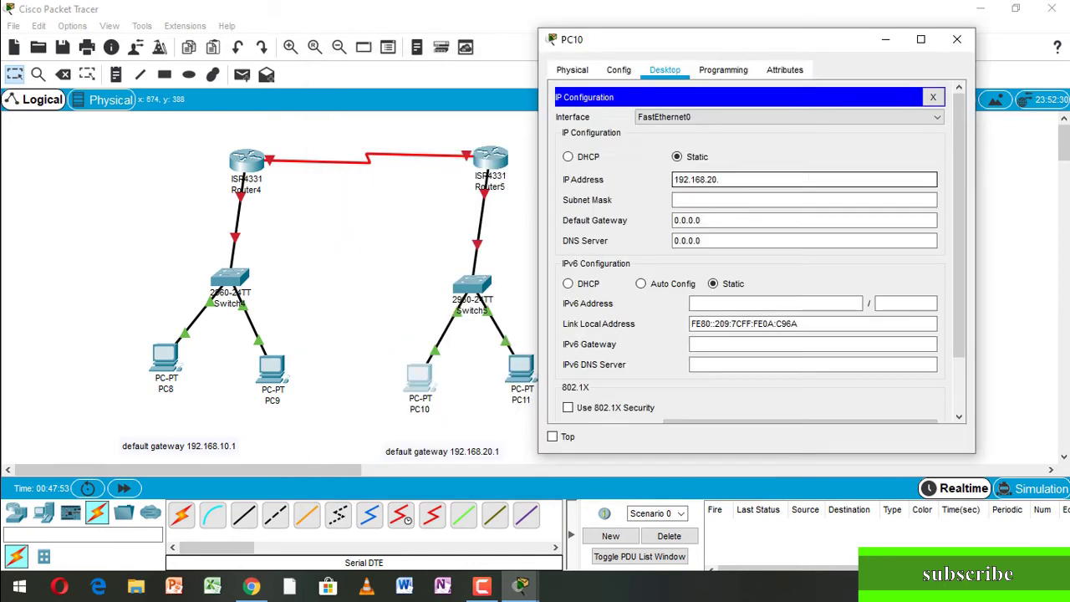
{"action": "type", "text": "2"}
Step: Give PC10 the subnet mask 255.255.255.0 and the default gateway 192.168.20.1, then close its window
{"action": "key", "text": "Tab"}
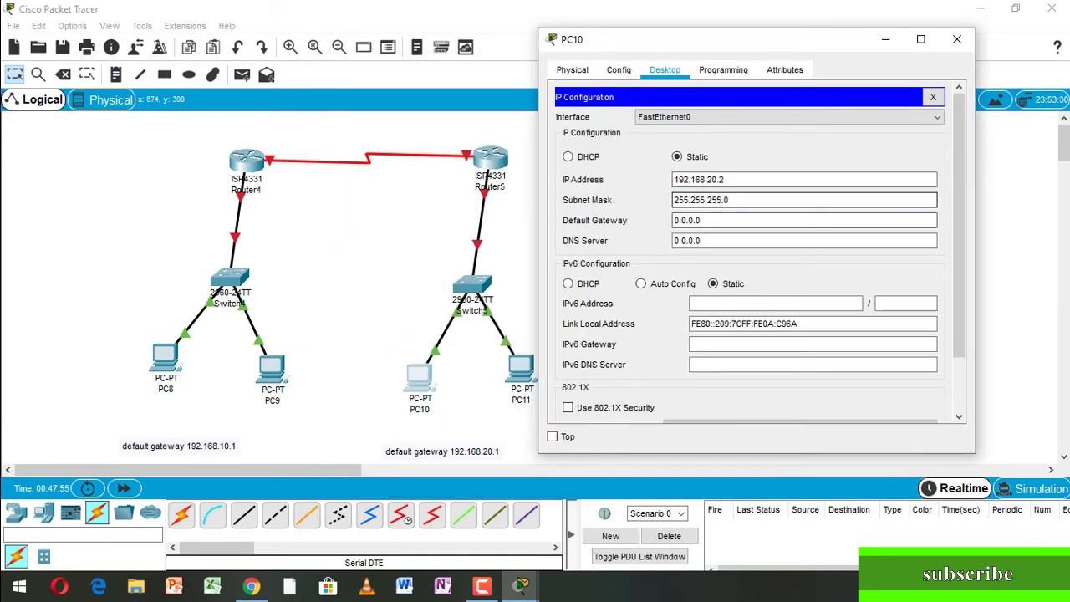
{"action": "key", "text": "Tab"}
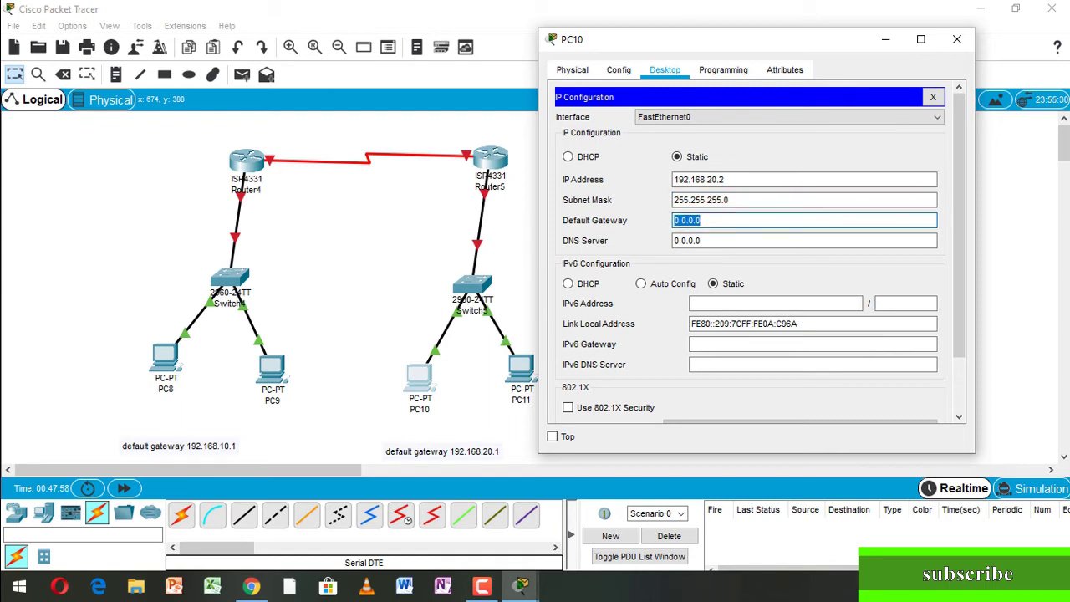
{"action": "type", "text": "192.168.10.1"}
{"action": "key", "text": "BackSpace"}
{"action": "key", "text": "BackSpace"}
{"action": "key", "text": "BackSpace"}
{"action": "key", "text": "BackSpace"}
{"action": "type", "text": "20.1"}
{"action": "left_click", "coordinate": [956, 39]}
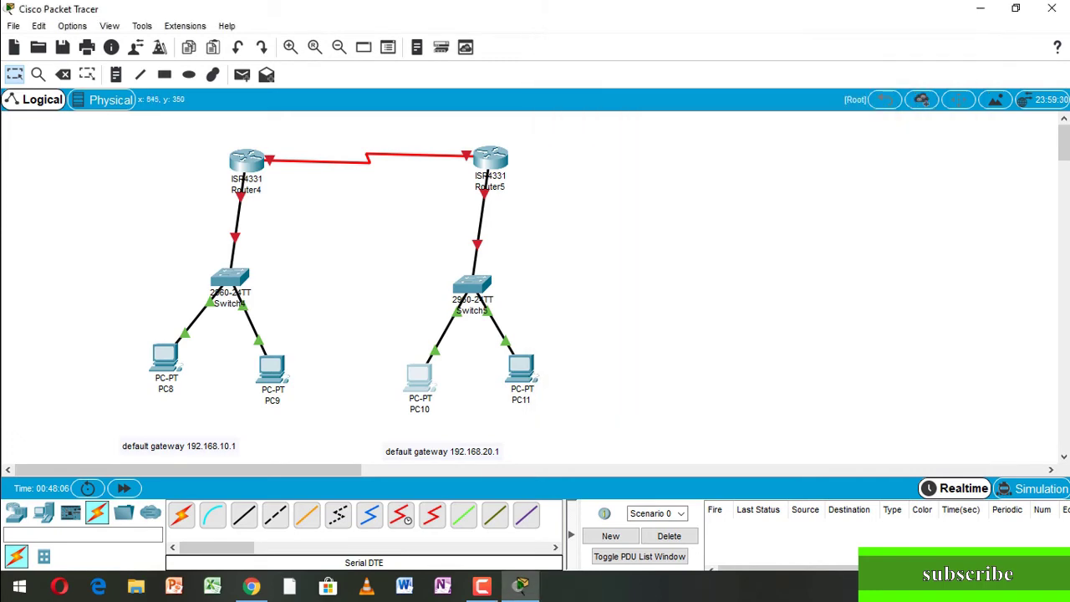
Step: Set the static IP address of PC11 to 192.168.20.3 in its IP configuration
{"action": "left_click", "coordinate": [520, 368]}
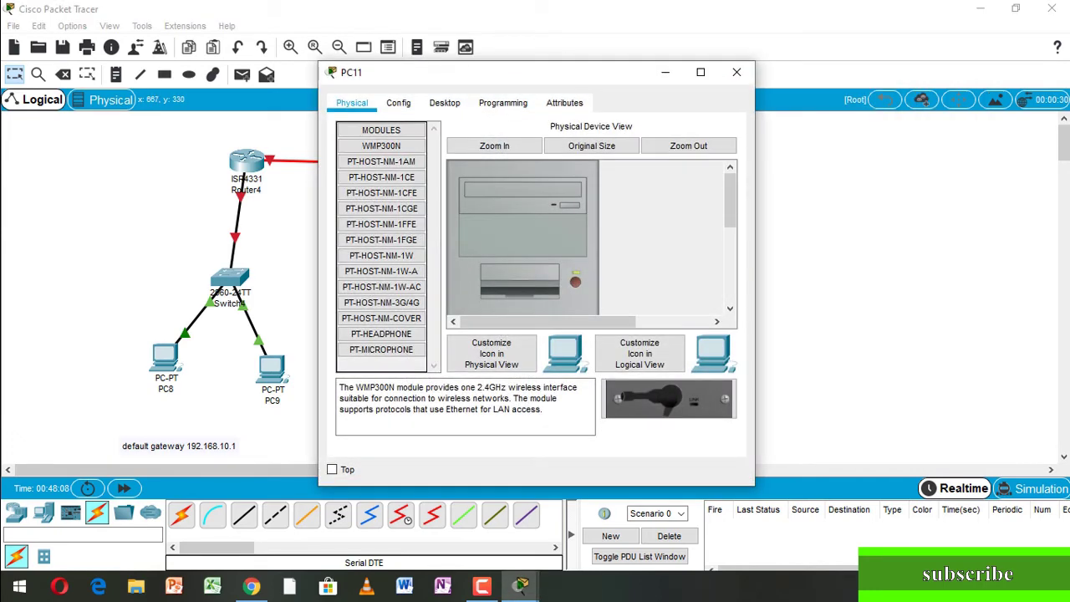
{"action": "left_click", "coordinate": [444, 103]}
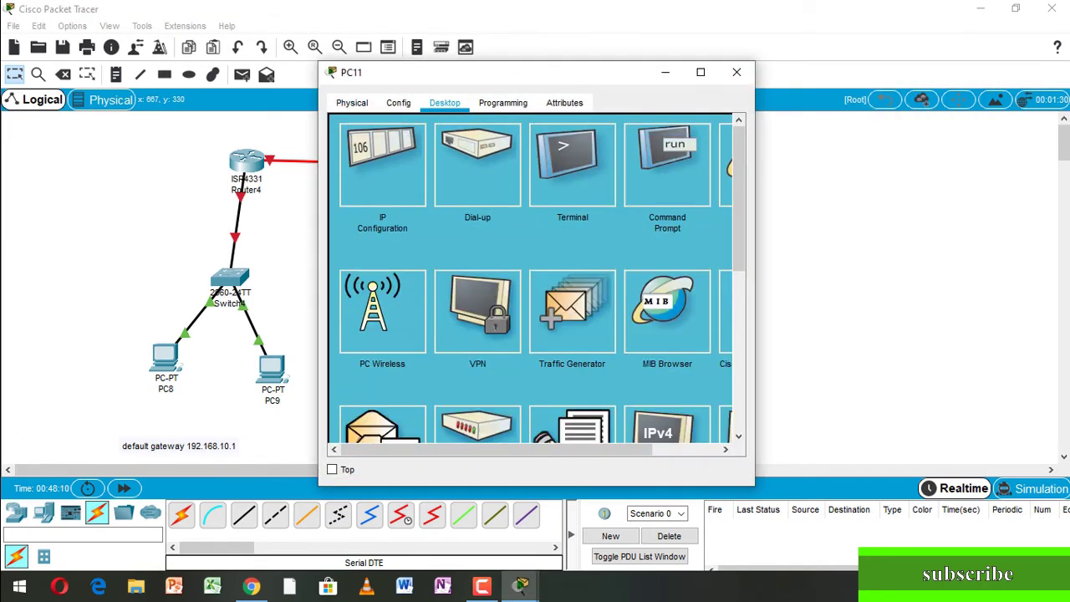
{"action": "left_click", "coordinate": [383, 165]}
{"action": "left_click", "coordinate": [584, 212]}
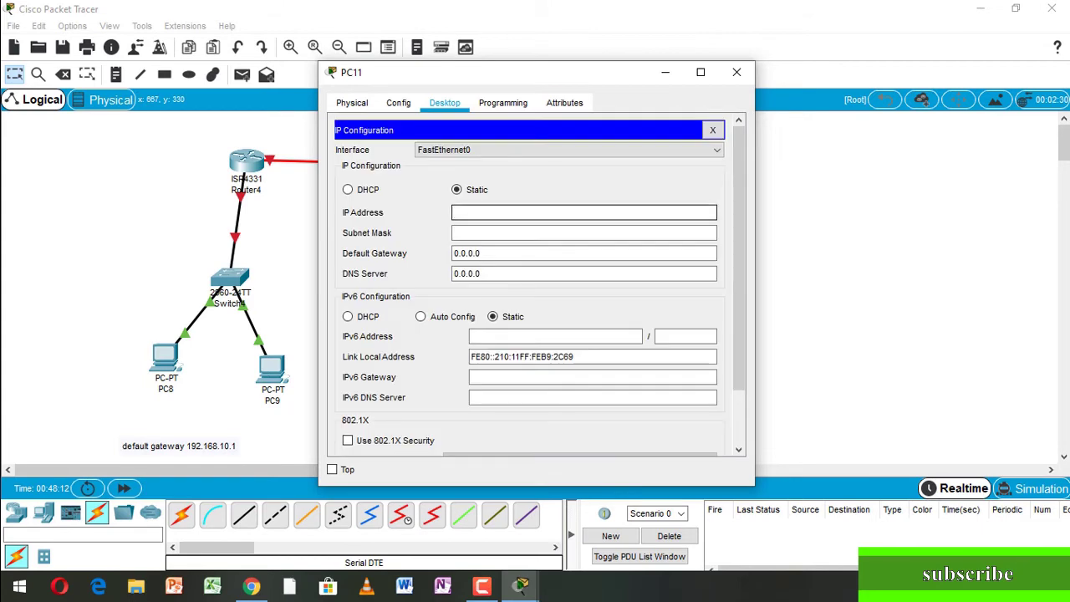
{"action": "type", "text": "192.168.10.2"}
{"action": "key", "text": "BackSpace"}
{"action": "key", "text": "BackSpace"}
{"action": "key", "text": "BackSpace"}
{"action": "key", "text": "BackSpace"}
{"action": "type", "text": "20.3"}
Step: Give PC11 the subnet mask 255.255.255.0 and the default gateway 192.168.20.1, then close its window
{"action": "left_click", "coordinate": [468, 233]}
{"action": "left_click_drag", "start_coordinate": [476, 253], "coordinate": [454, 254]}
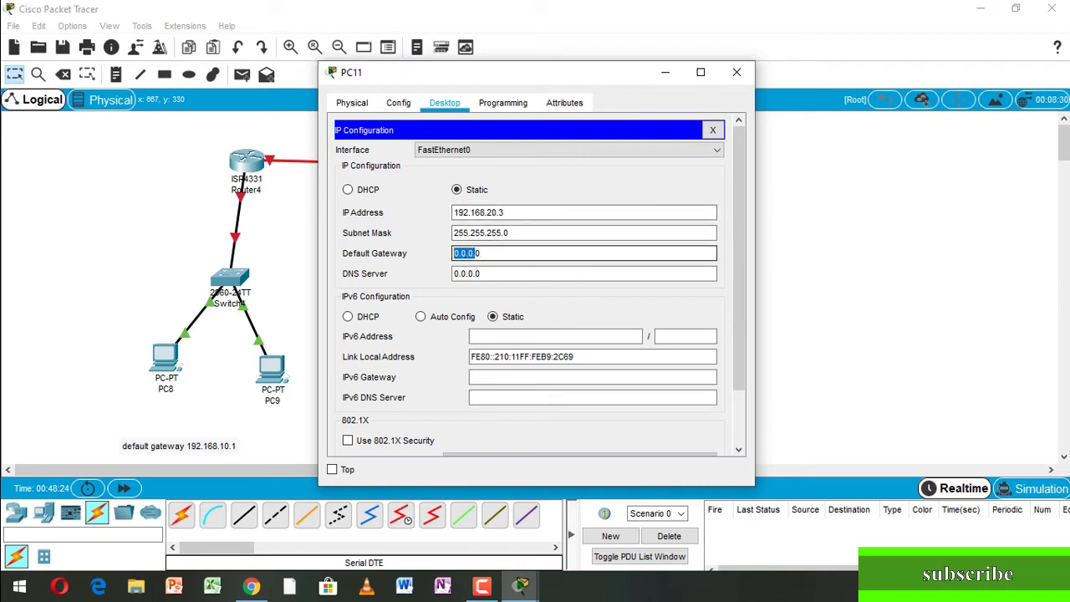
{"action": "type", "text": "192.168.10.2"}
{"action": "key", "text": "Delete"}
{"action": "key", "text": "BackSpace"}
{"action": "key", "text": "BackSpace"}
{"action": "key", "text": "BackSpace"}
{"action": "key", "text": "BackSpace"}
{"action": "type", "text": "20.1"}
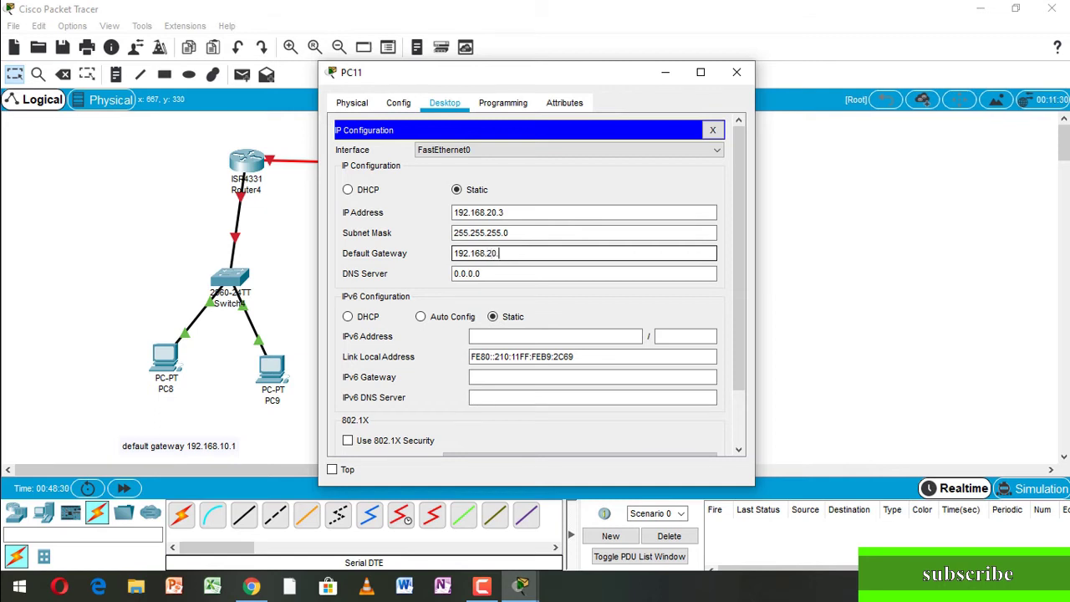
{"action": "left_click_drag", "start_coordinate": [552, 73], "coordinate": [776, 66]}
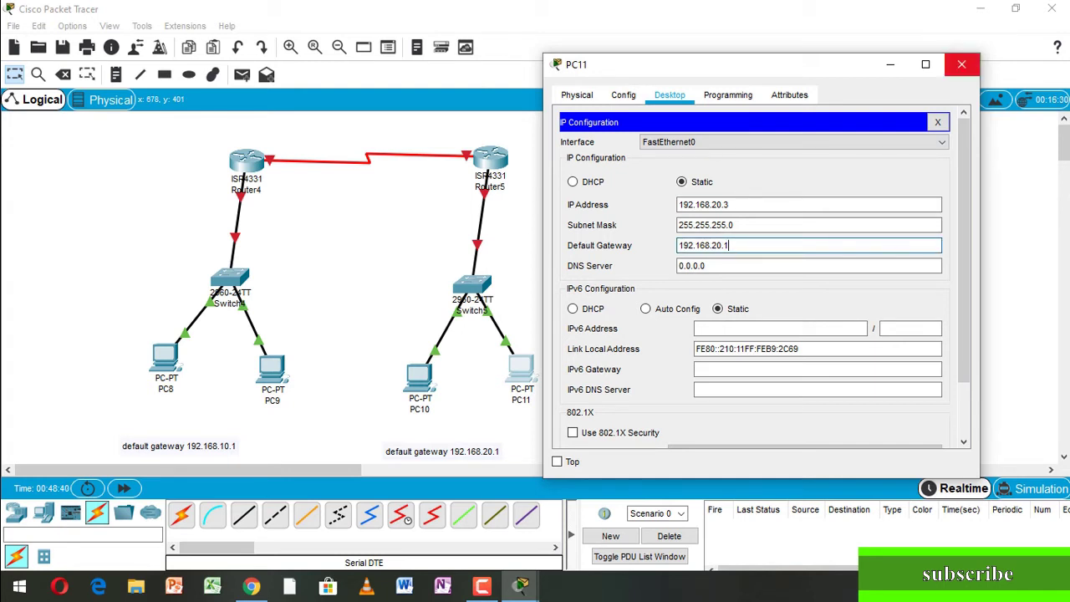
{"action": "left_click", "coordinate": [962, 64]}
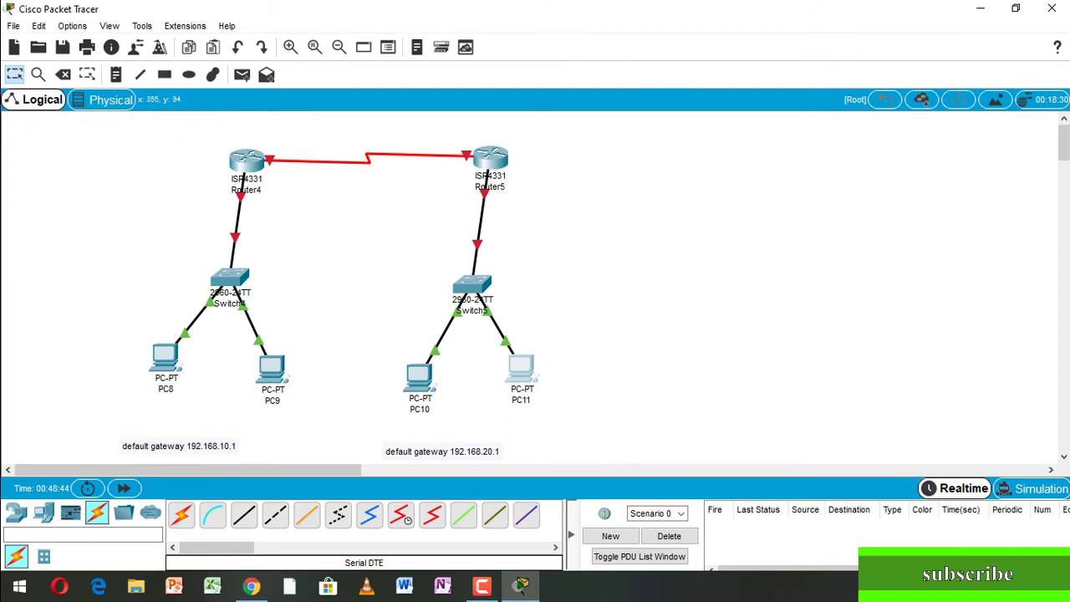
Step: Set the IP address of Router4's GigabitEthernet0/0/0 interface to 192.168.10.1
{"action": "mouse_move", "coordinate": [261, 178]}
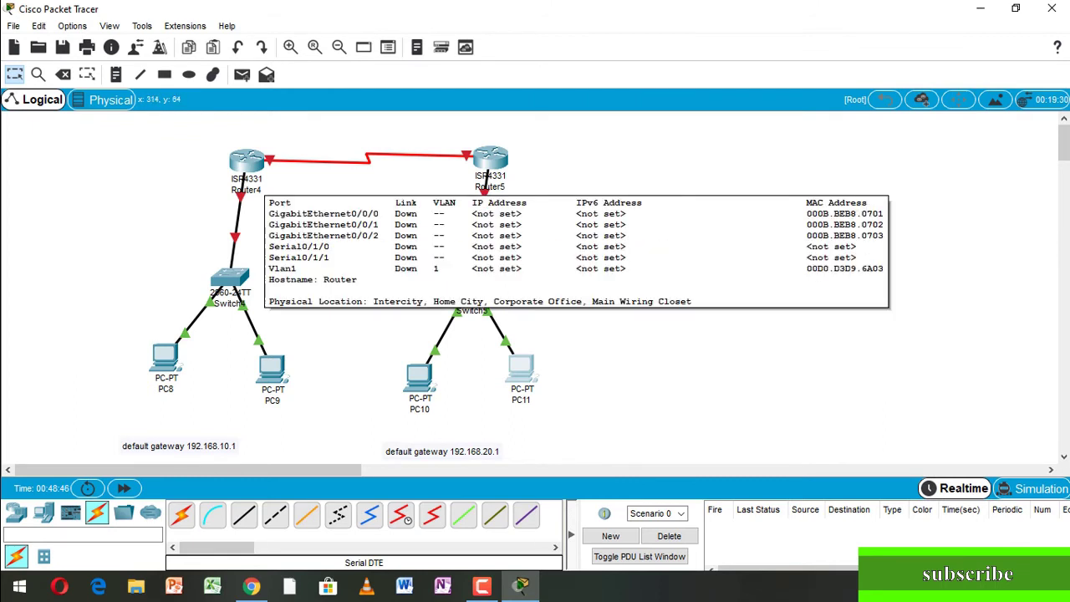
{"action": "left_click", "coordinate": [242, 159]}
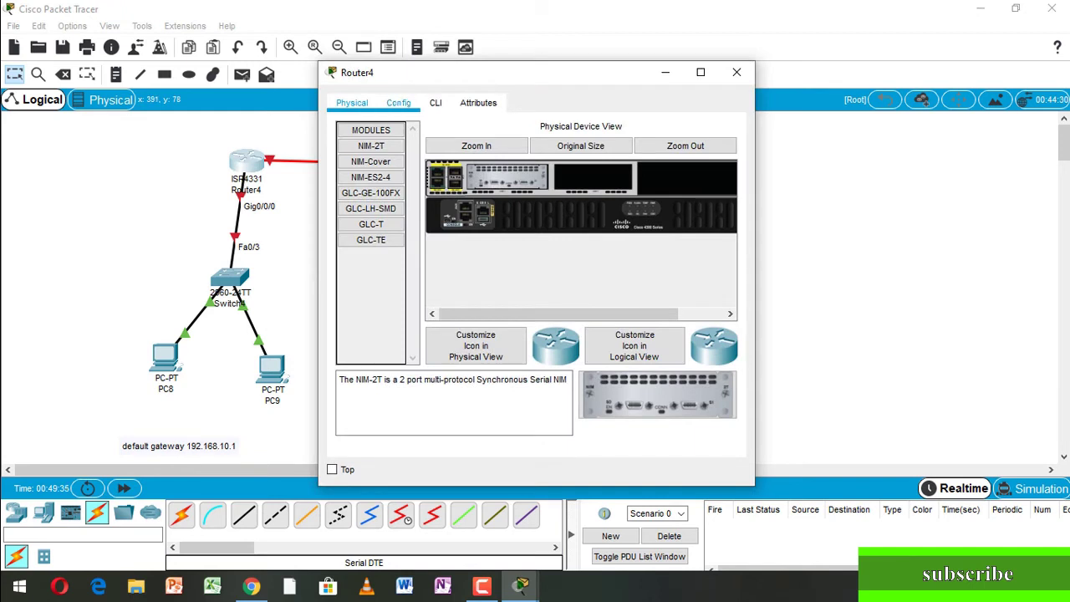
{"action": "left_click", "coordinate": [398, 102]}
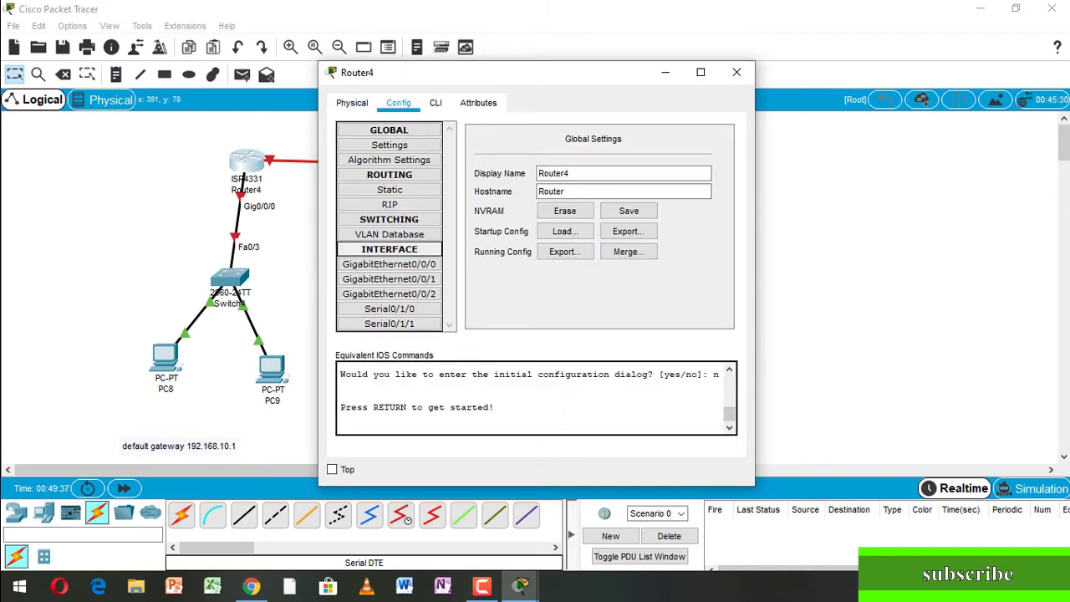
{"action": "left_click", "coordinate": [389, 264]}
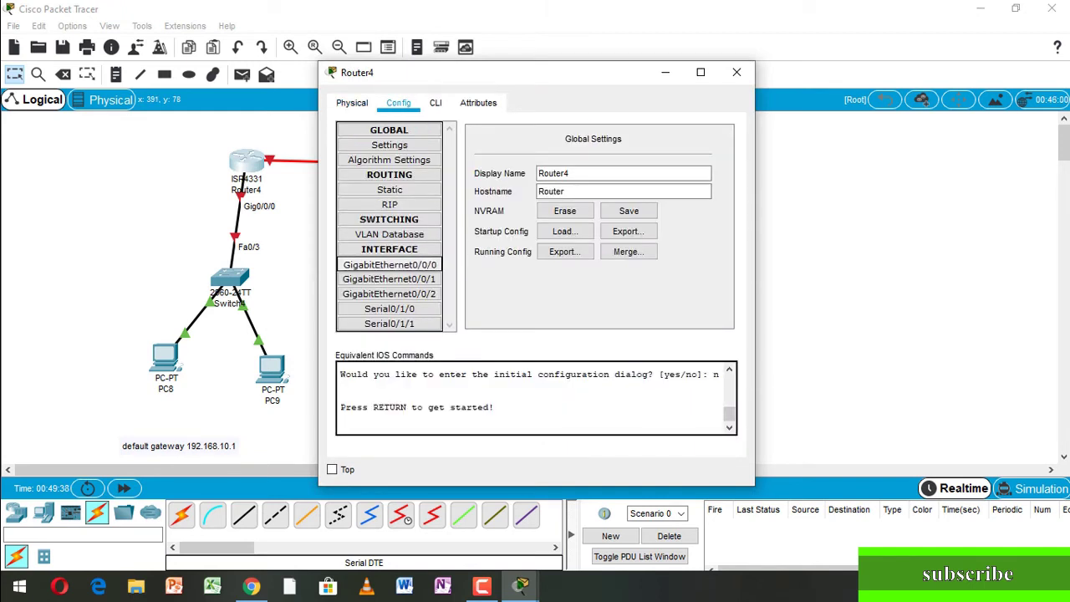
{"action": "left_click", "coordinate": [662, 225]}
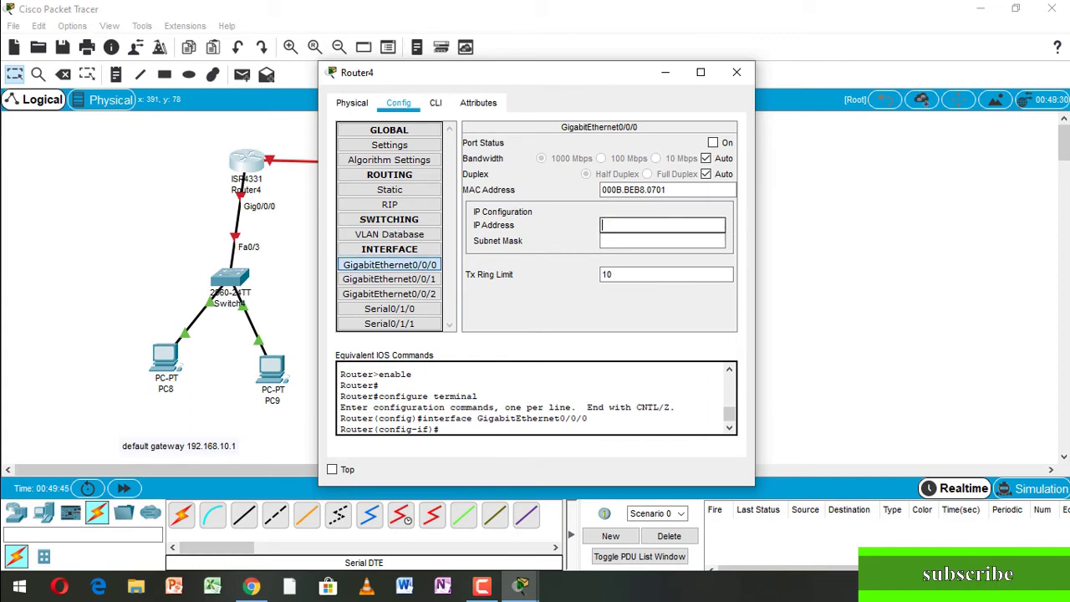
{"action": "type", "text": "192.168.10.1"}
Step: Give Router4's GigabitEthernet0/0/0 the subnet mask 255.255.255.0 and turn the port on, then close the router window
{"action": "left_click", "coordinate": [620, 240]}
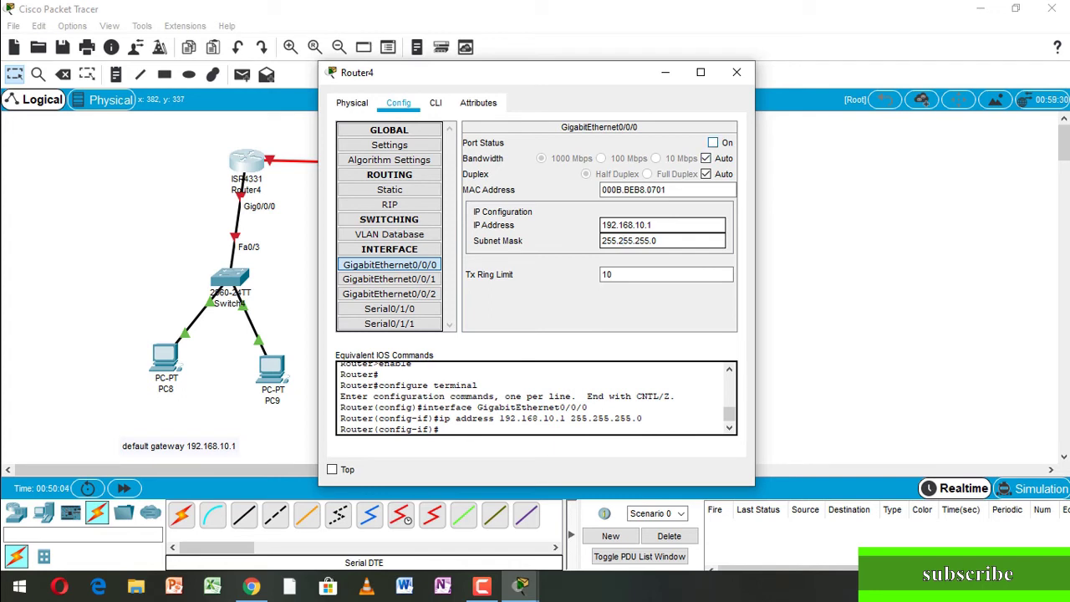
{"action": "left_click", "coordinate": [712, 142]}
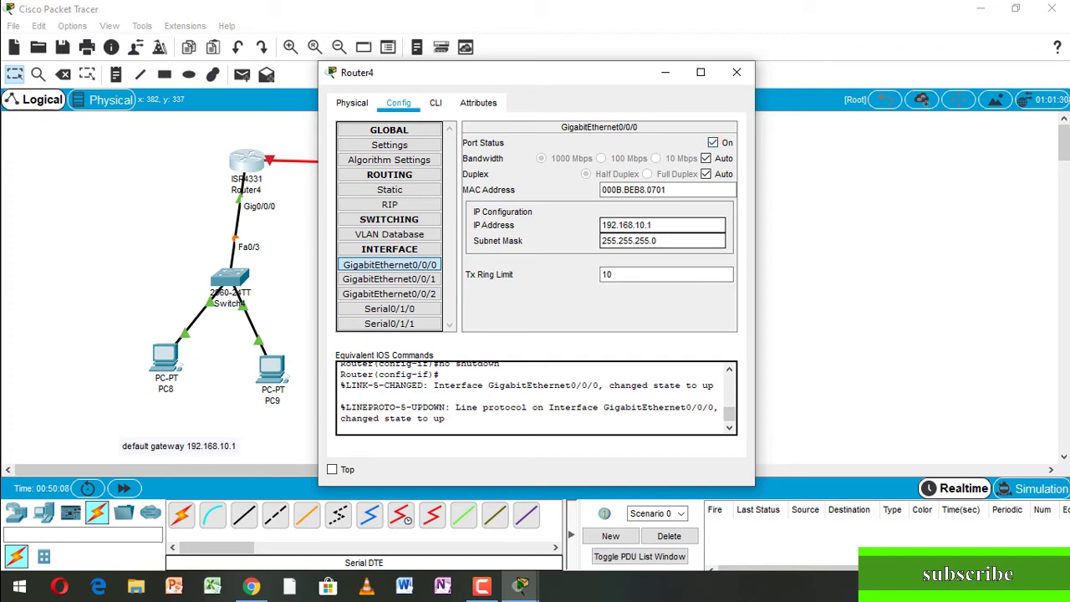
{"action": "left_click", "coordinate": [736, 71]}
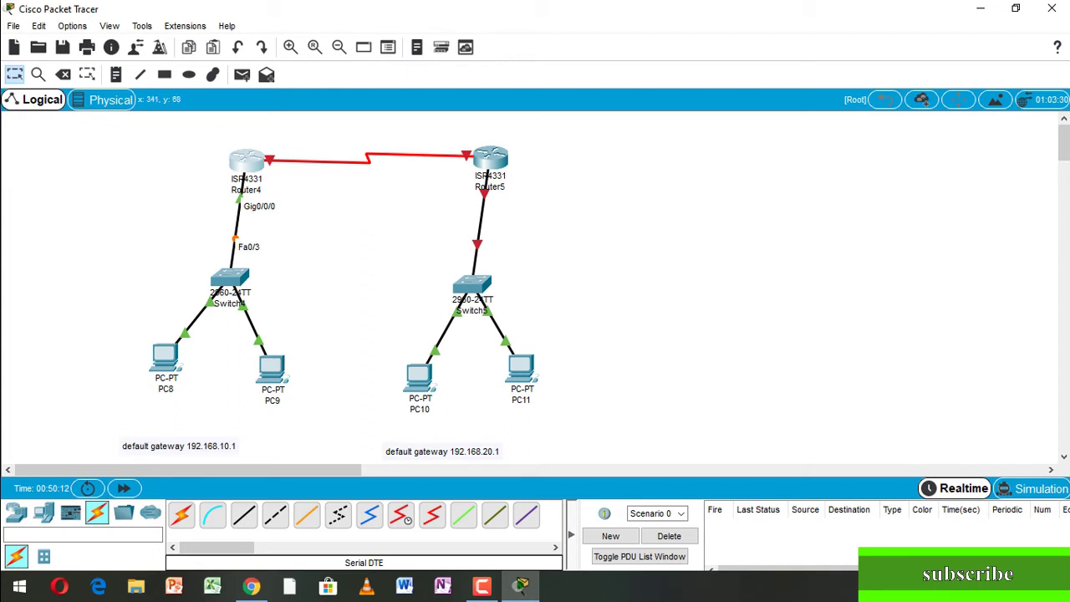
Step: Open the Serial0/1/0 interface settings of Router4
{"action": "mouse_move", "coordinate": [287, 163]}
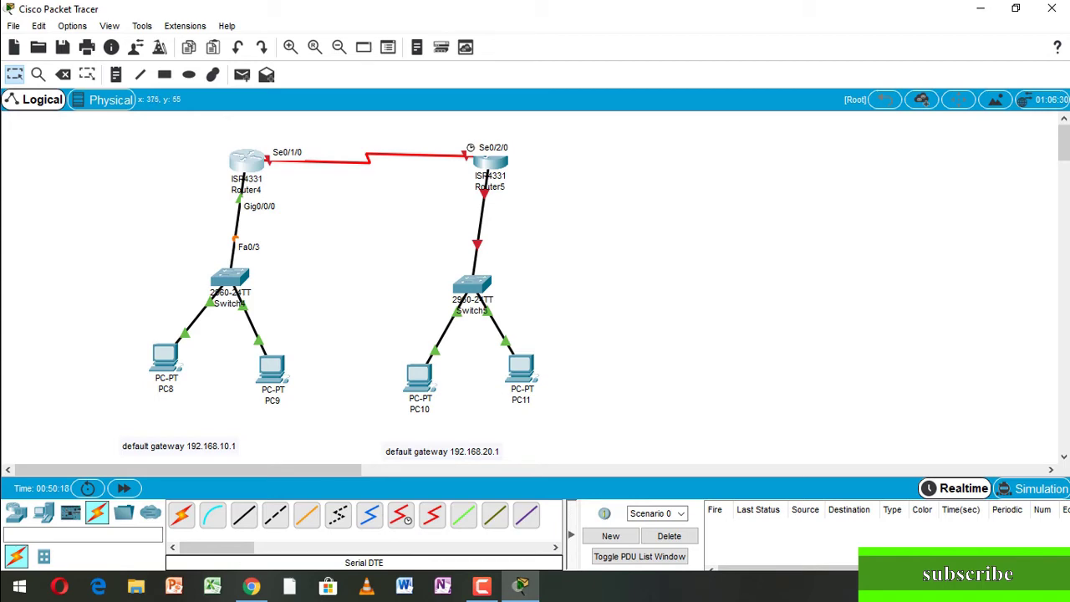
{"action": "left_click", "coordinate": [258, 162]}
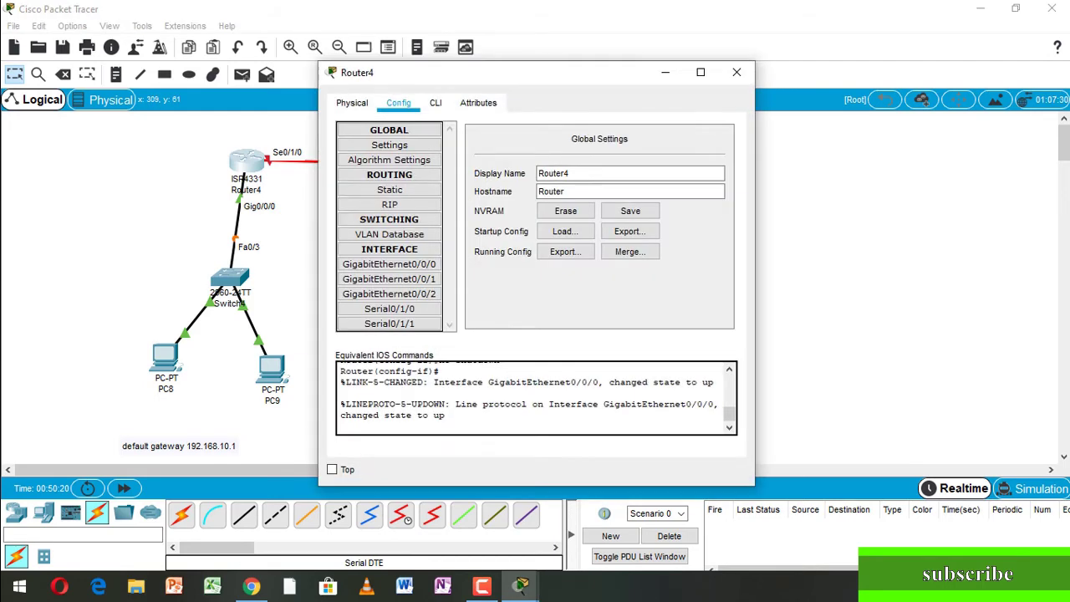
{"action": "left_click", "coordinate": [390, 308]}
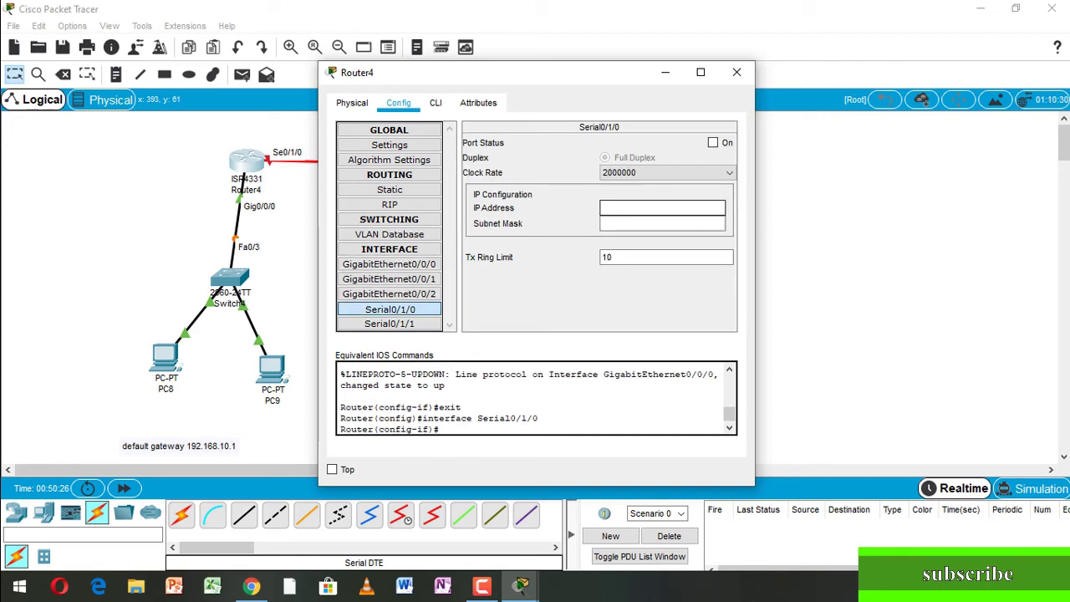
{"action": "type", "text": "192.168.10.2"}
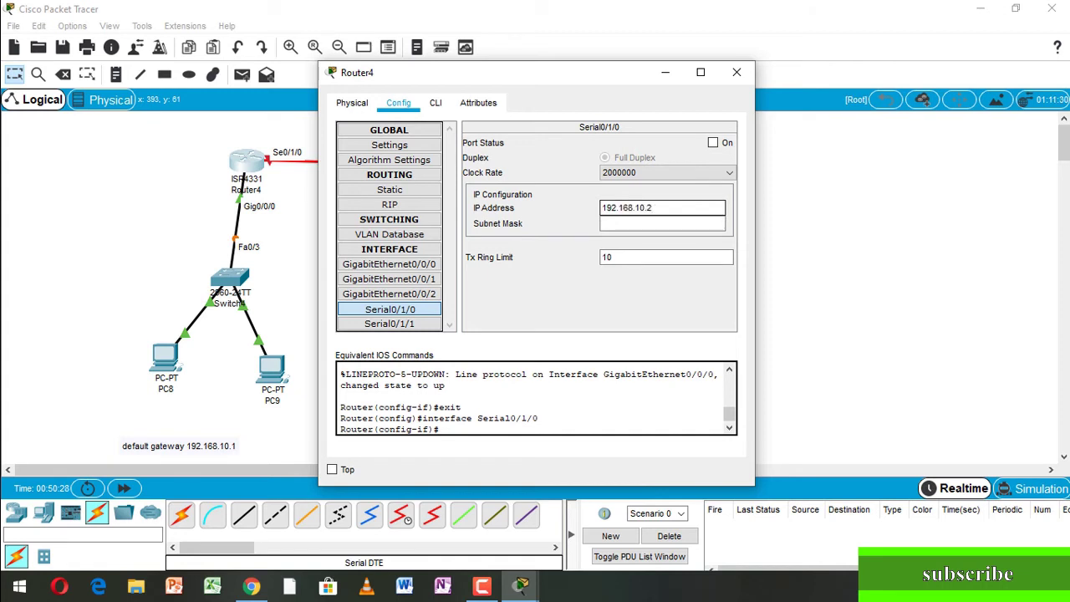
{"action": "key", "text": "BackSpace"}
{"action": "key", "text": "BackSpace"}
{"action": "key", "text": "BackSpace"}
{"action": "key", "text": "BackSpace"}
{"action": "key", "text": "BackSpace"}
{"action": "key", "text": "BackSpace"}
{"action": "key", "text": "BackSpace"}
{"action": "key", "text": "BackSpace"}
{"action": "key", "text": "BackSpace"}
{"action": "key", "text": "BackSpace"}
{"action": "key", "text": "BackSpace"}
{"action": "key", "text": "BackSpace"}
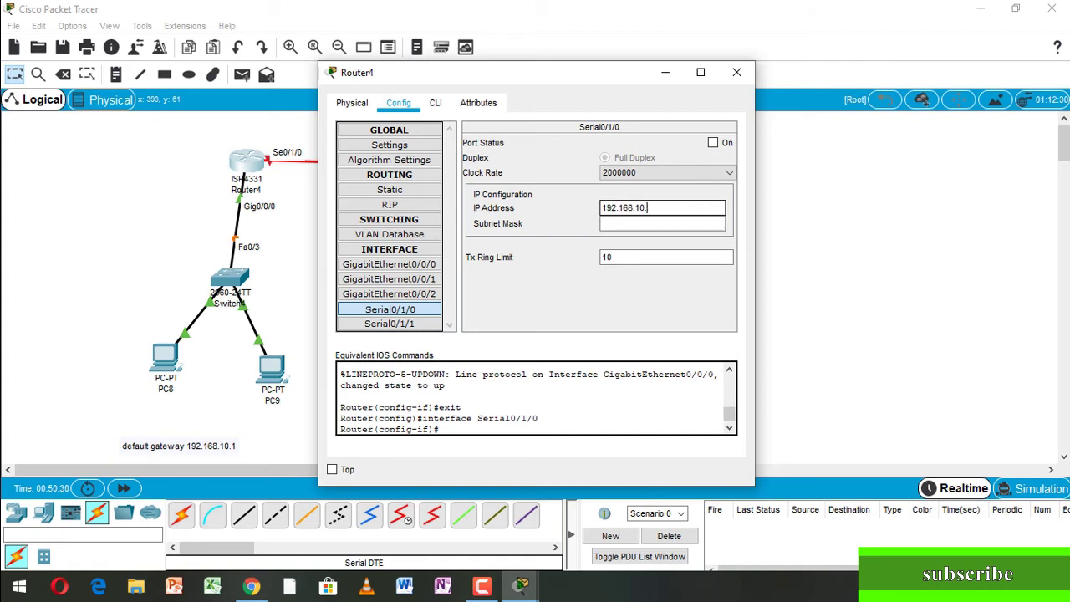
Step: Address Router4's Serial0/1/0 as 168.192.10.2 with mask 255.255.0.0 and turn the port on, then close the window
{"action": "type", "text": "168.192.10."}
{"action": "left_click", "coordinate": [662, 223]}
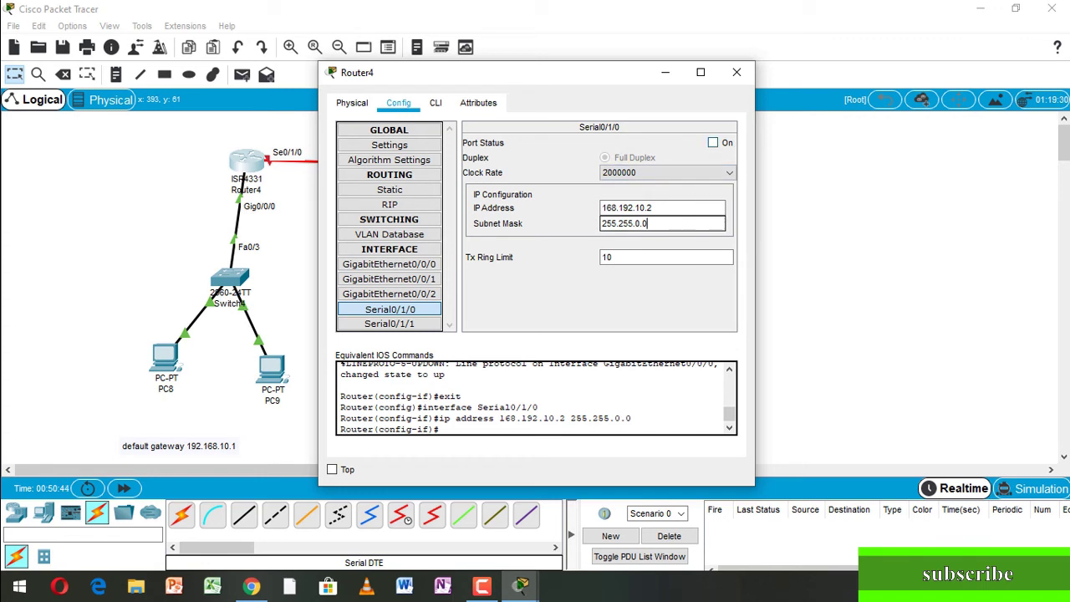
{"action": "left_click", "coordinate": [712, 142]}
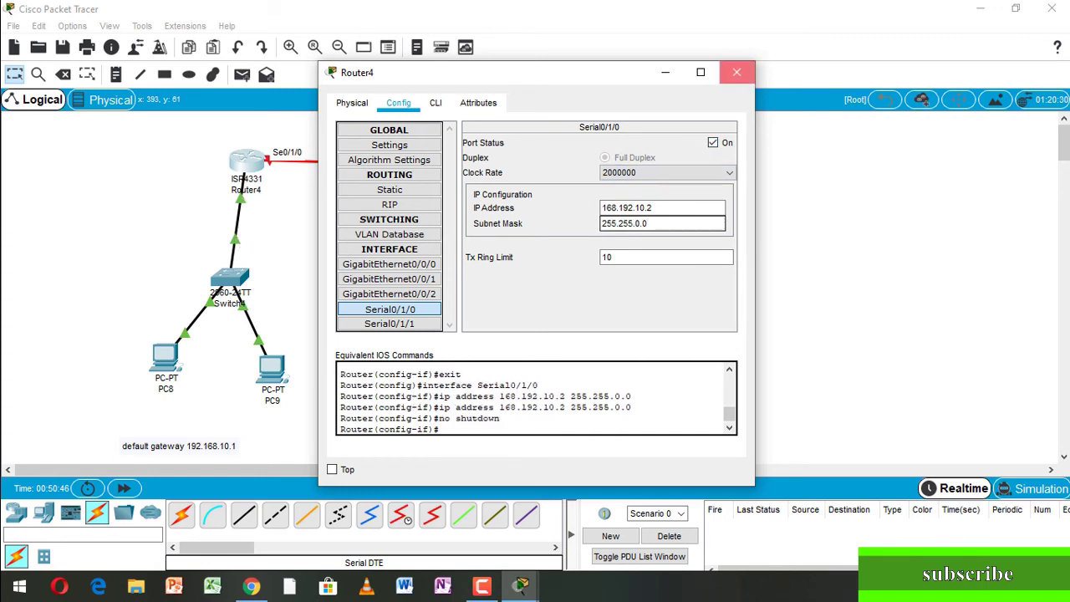
{"action": "left_click", "coordinate": [736, 72]}
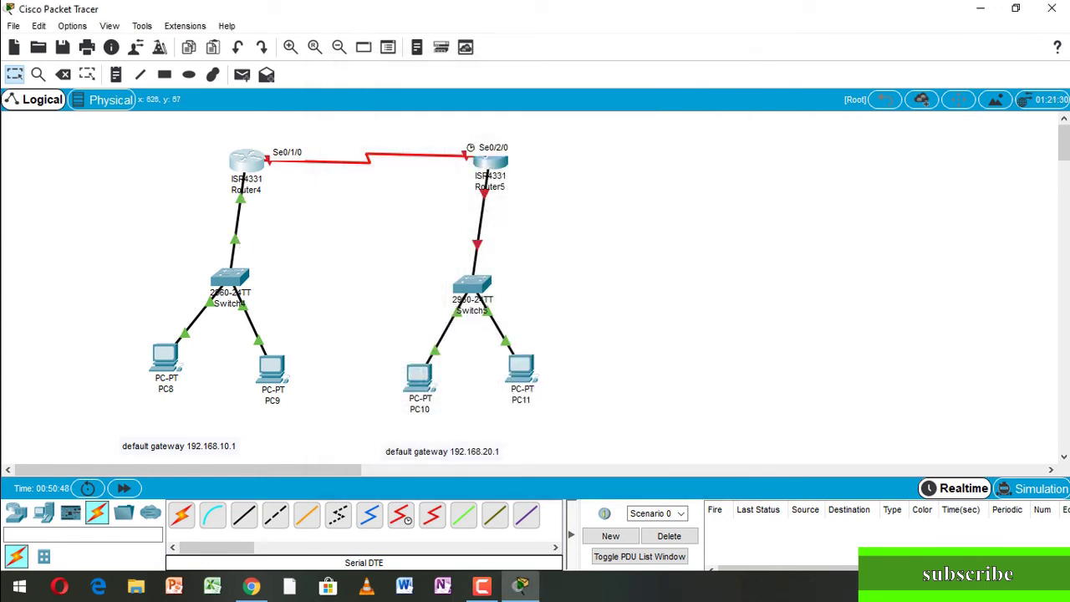
Step: Open the Serial0/2/0 interface settings of Router5, ready for entering its IP address
{"action": "left_click", "coordinate": [490, 162]}
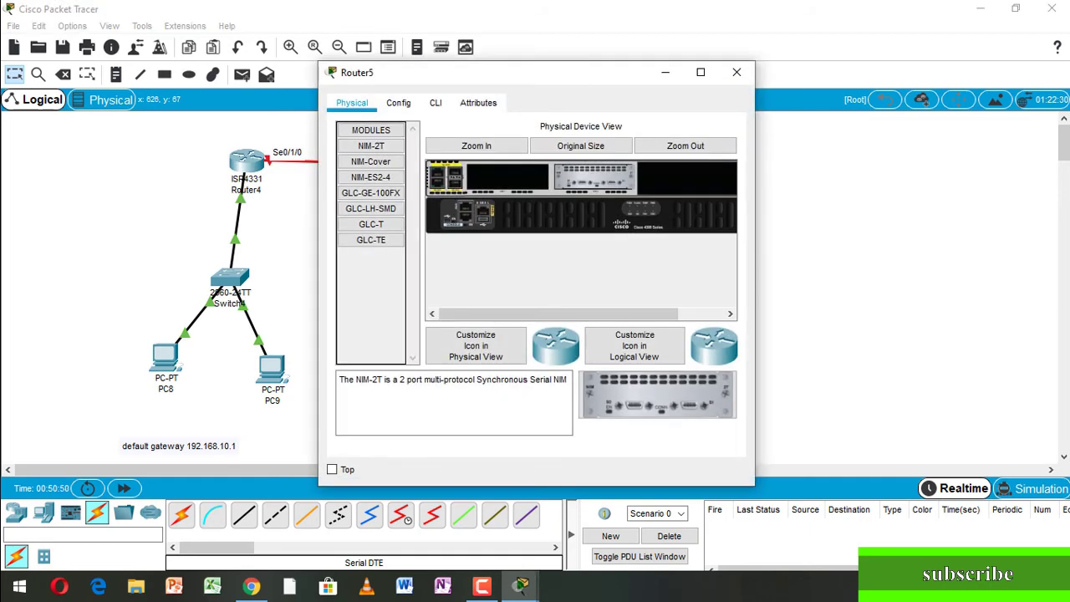
{"action": "left_click", "coordinate": [398, 102]}
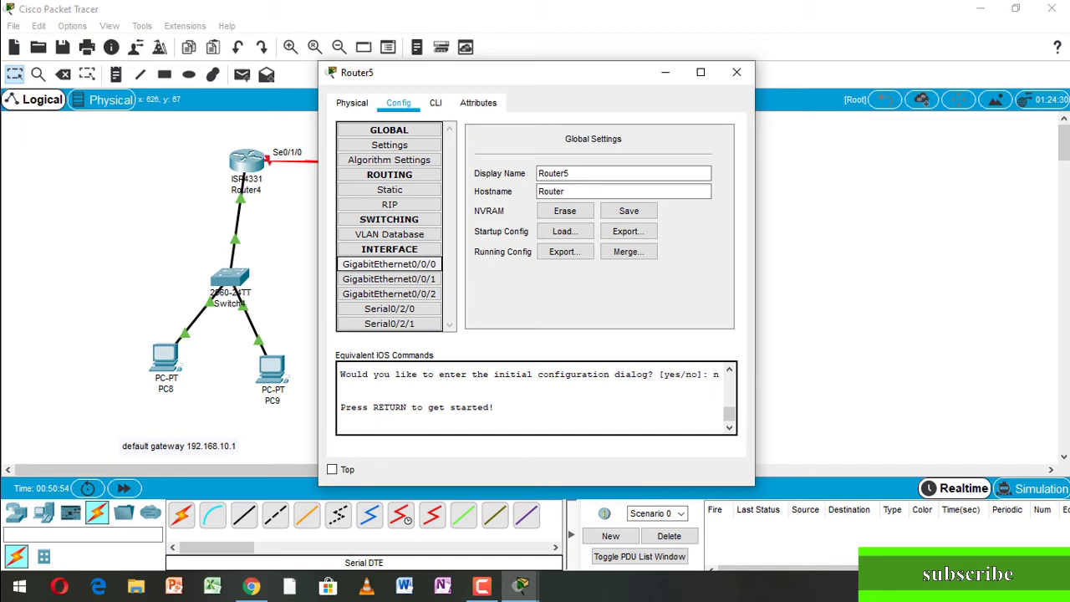
{"action": "left_click", "coordinate": [389, 264]}
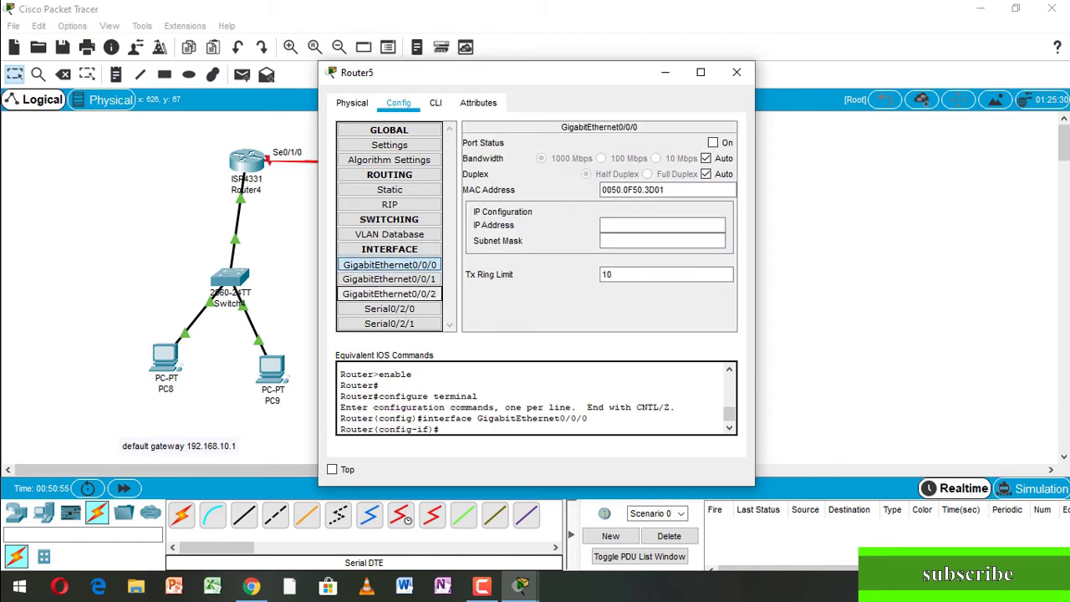
{"action": "left_click", "coordinate": [389, 309]}
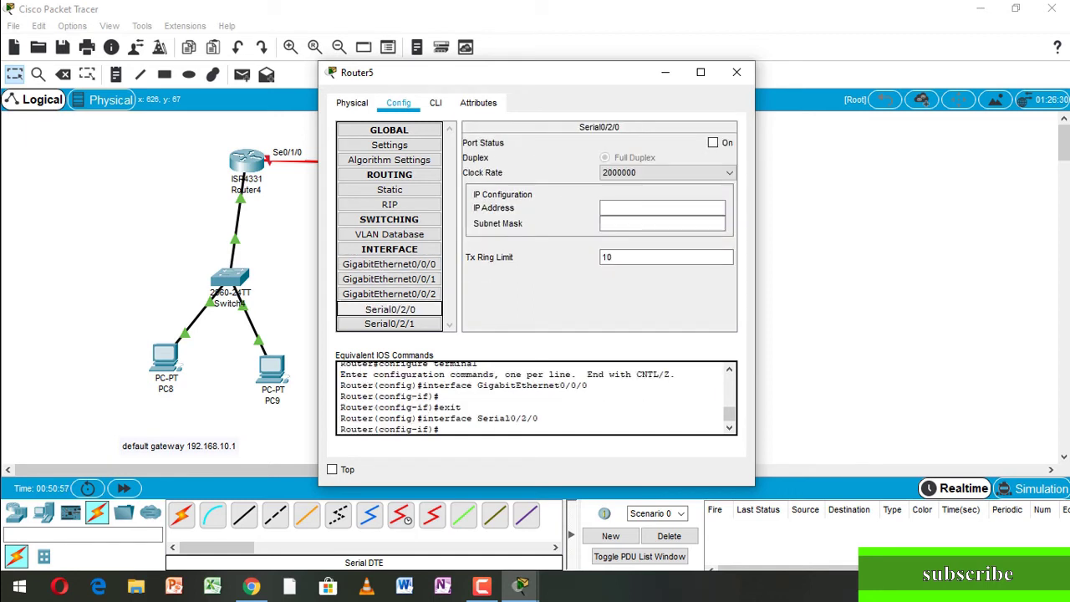
{"action": "left_click", "coordinate": [663, 207]}
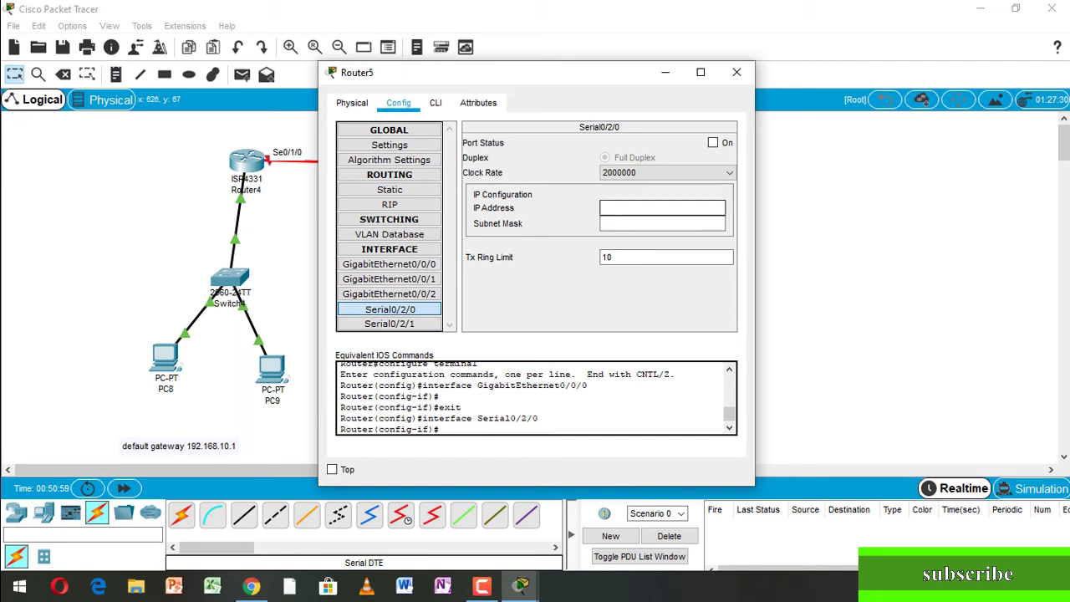
{"action": "type", "text": "192.168.10.2"}
{"action": "key", "text": "BackSpace"}
{"action": "key", "text": "BackSpace"}
{"action": "key", "text": "BackSpace"}
{"action": "key", "text": "BackSpace"}
{"action": "key", "text": "BackSpace"}
{"action": "key", "text": "BackSpace"}
{"action": "key", "text": "BackSpace"}
{"action": "key", "text": "BackSpace"}
{"action": "key", "text": "BackSpace"}
{"action": "key", "text": "BackSpace"}
{"action": "key", "text": "BackSpace"}
{"action": "key", "text": "BackSpace"}
Step: Address Router5's Serial0/2/0 as 168.192.10.3 with mask 255.255.0.0 and turn the port on, then close the window
{"action": "type", "text": "168.192.10.3"}
{"action": "key", "text": "Tab"}
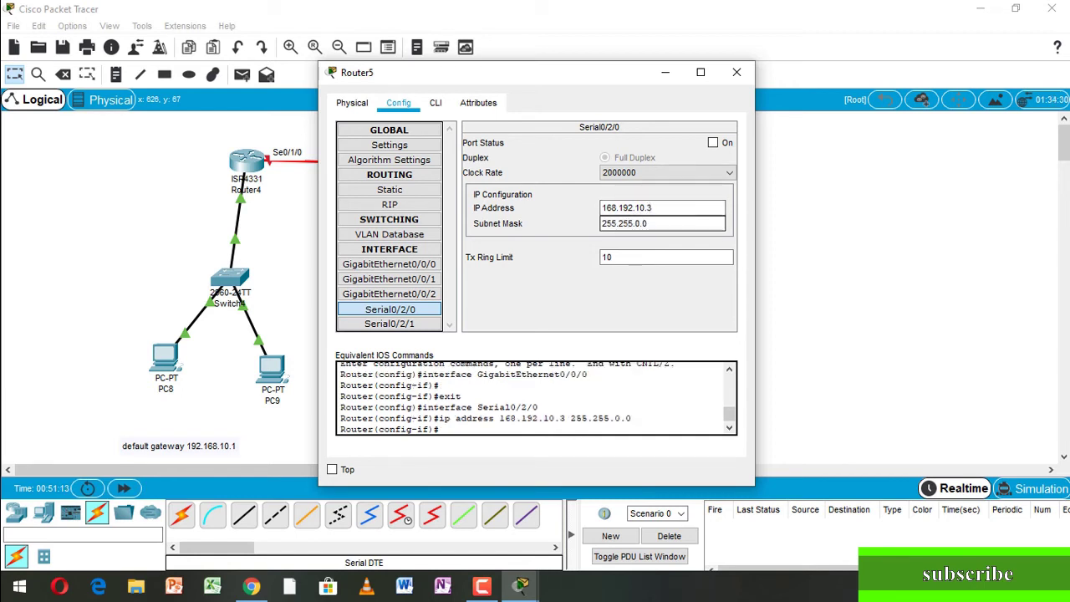
{"action": "left_click", "coordinate": [712, 142]}
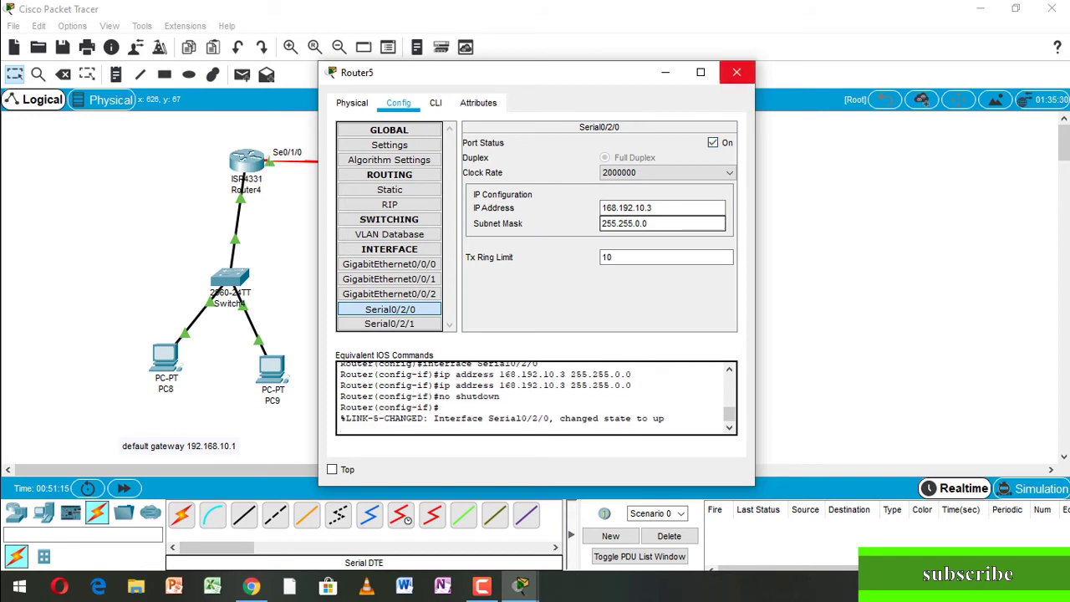
{"action": "left_click", "coordinate": [737, 72]}
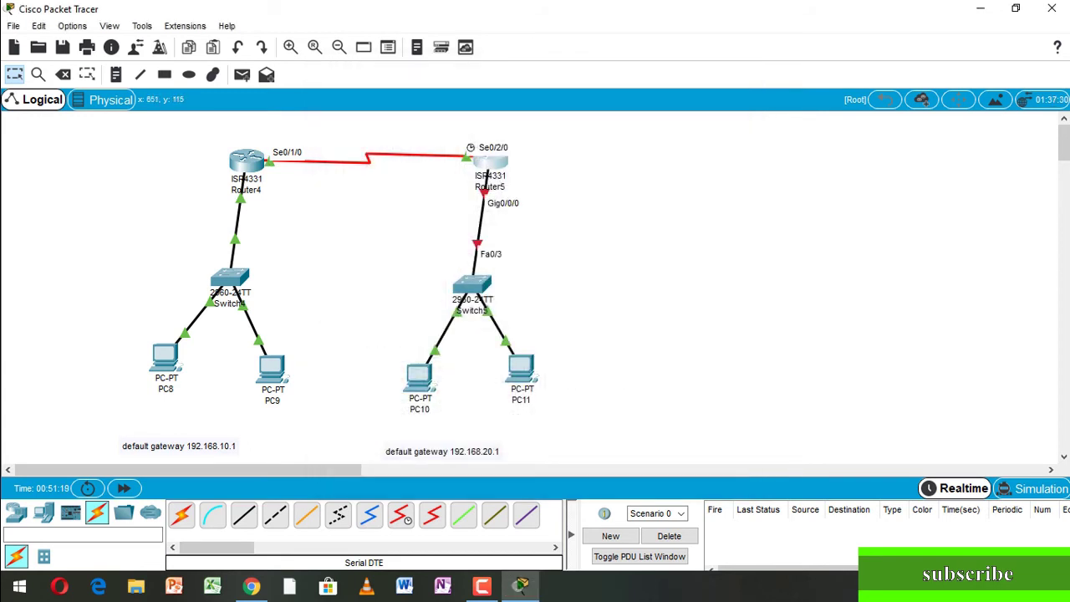
Step: Set the IP address of Router5's GigabitEthernet0/0/0 interface to 192.168.20.1
{"action": "left_click", "coordinate": [491, 161]}
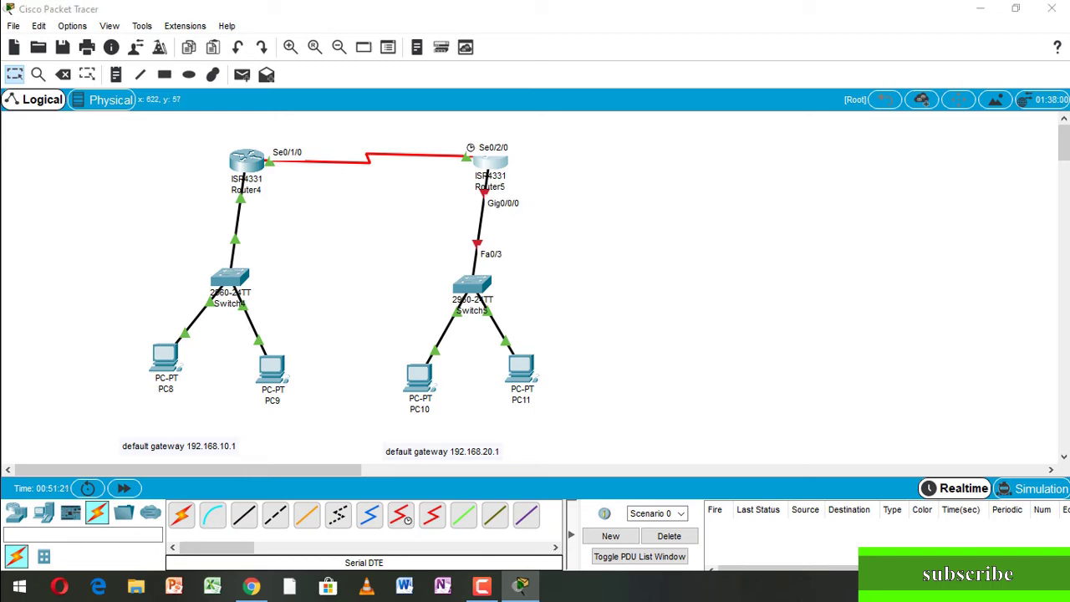
{"action": "left_click", "coordinate": [389, 263]}
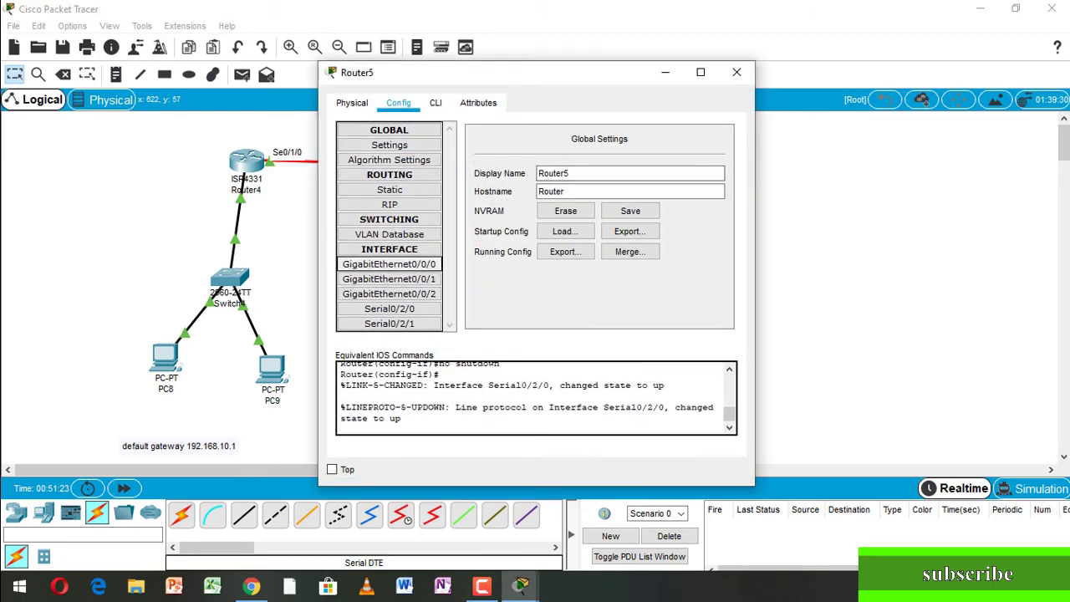
{"action": "left_click", "coordinate": [389, 264]}
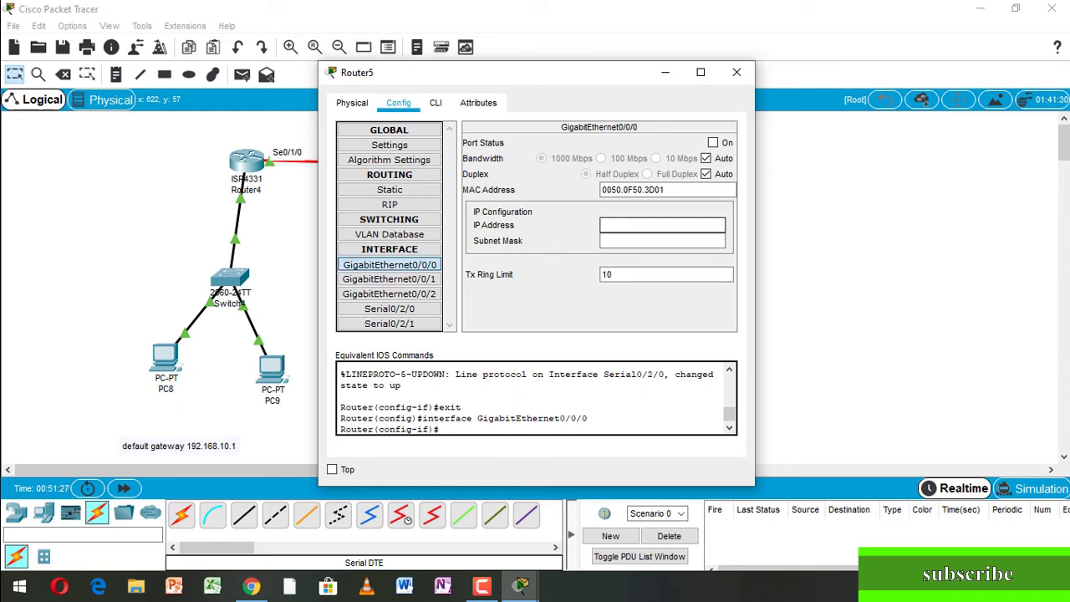
{"action": "type", "text": "192.168.20.1"}
Step: Give Router5's GigabitEthernet0/0/0 the subnet mask 255.255.255.0 and turn the port on, then close the router window
{"action": "left_click_drag", "start_coordinate": [536, 72], "coordinate": [732, 0]}
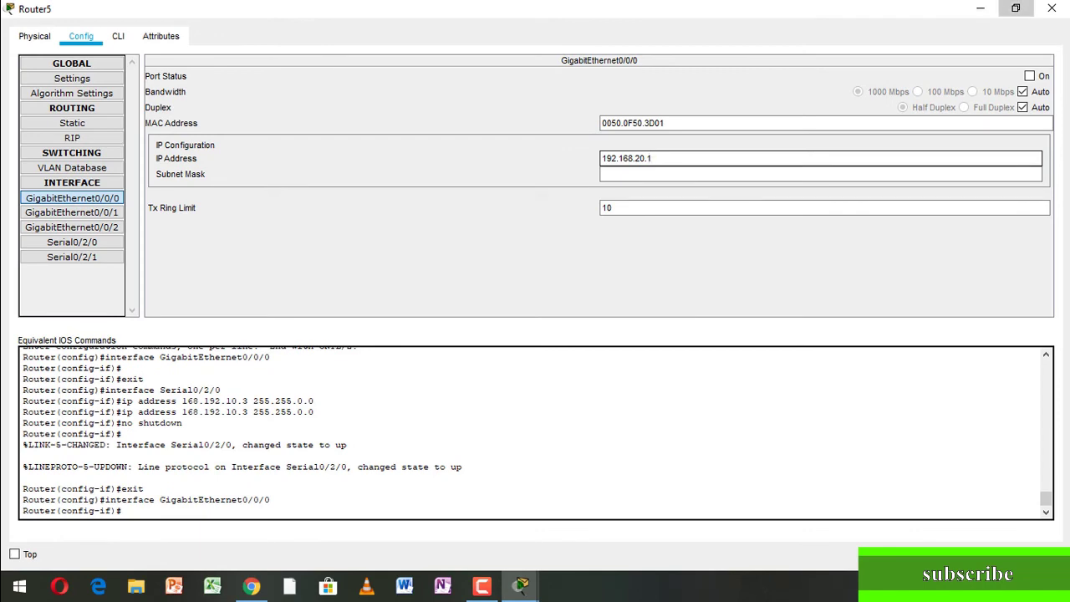
{"action": "left_click", "coordinate": [1016, 8]}
{"action": "left_click_drag", "start_coordinate": [535, 72], "coordinate": [625, 11]}
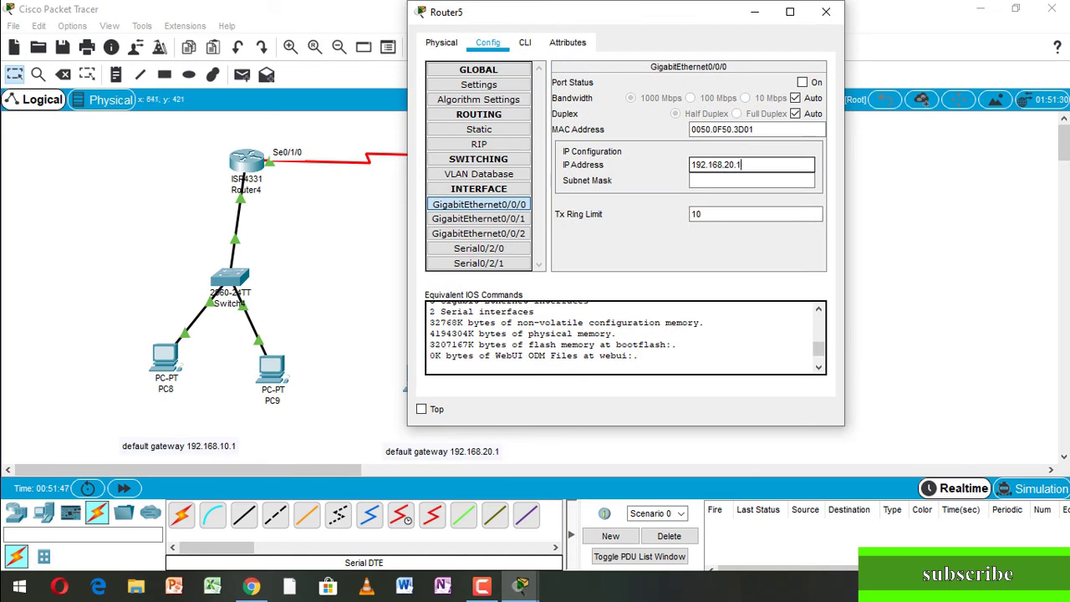
{"action": "key", "text": "Tab"}
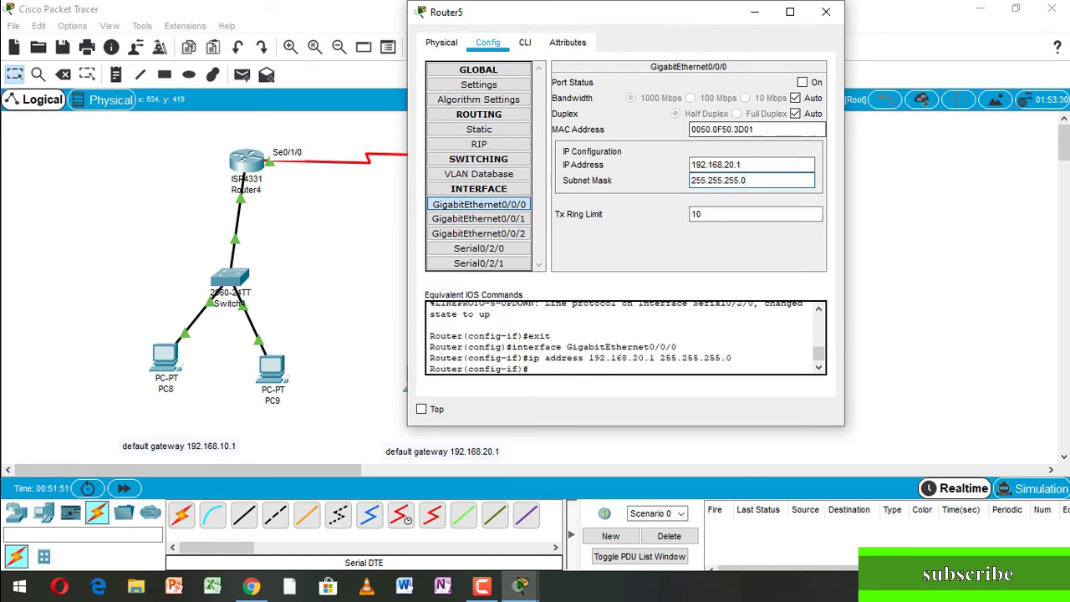
{"action": "key", "text": "Tab"}
{"action": "key", "text": "space"}
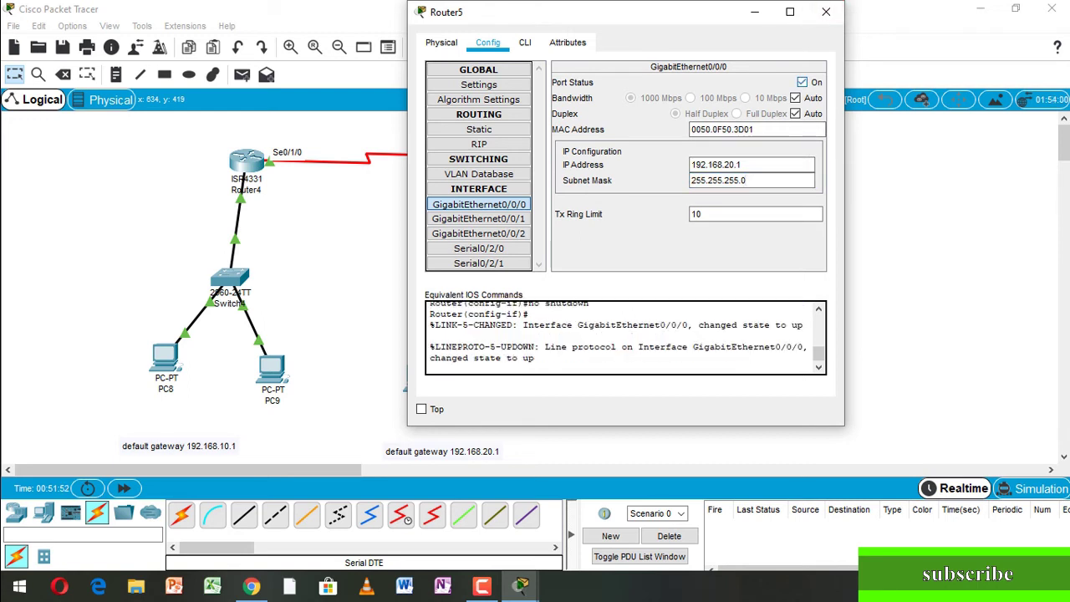
{"action": "left_click", "coordinate": [827, 11]}
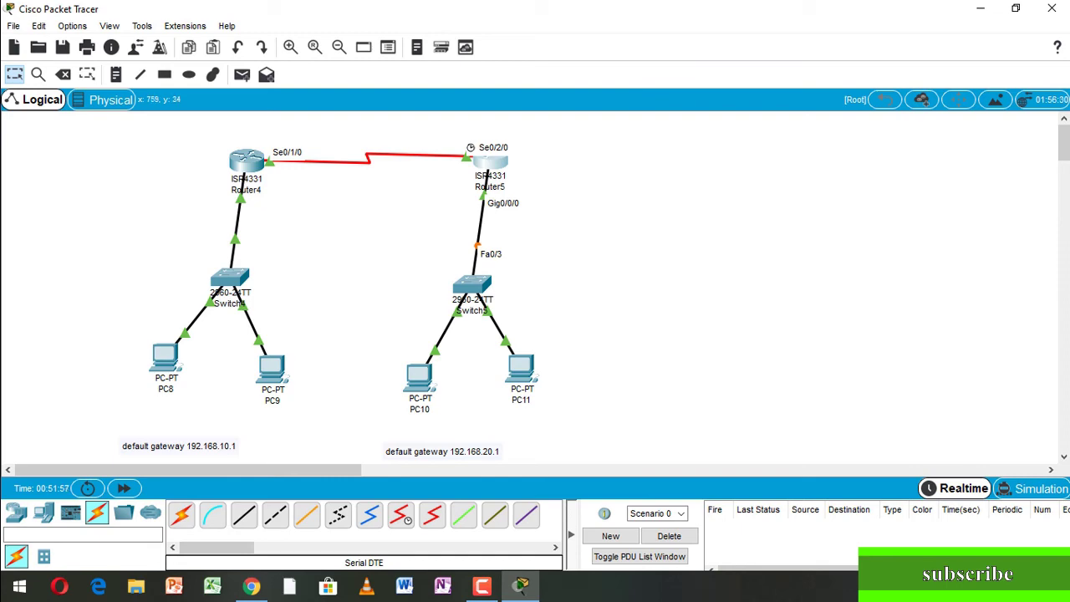
Step: Open Router4's command line and exit interface configuration back to global configuration mode
{"action": "left_click", "coordinate": [251, 163]}
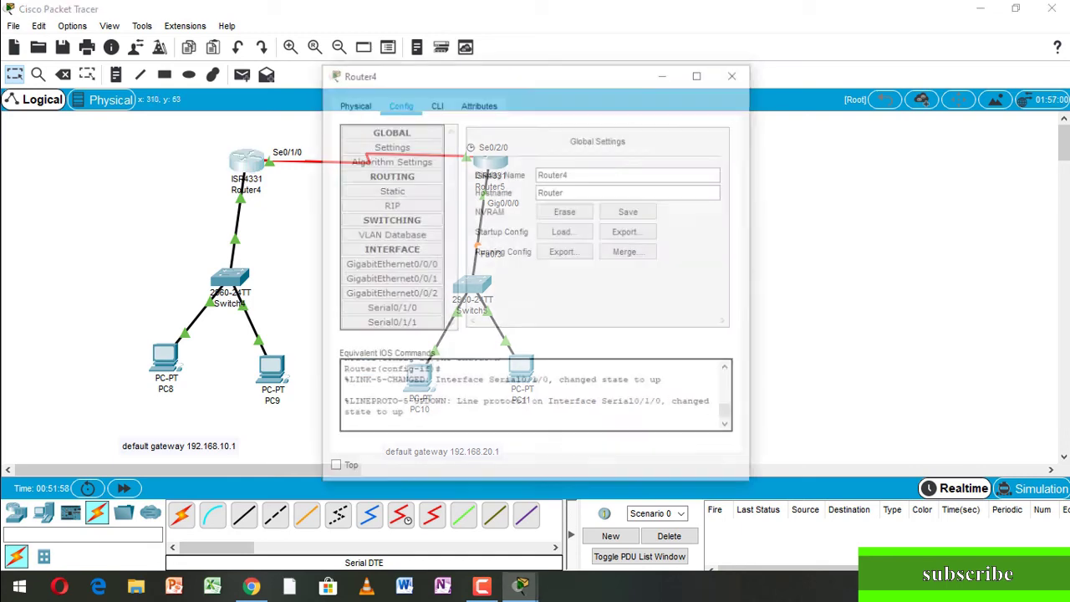
{"action": "left_click", "coordinate": [436, 102]}
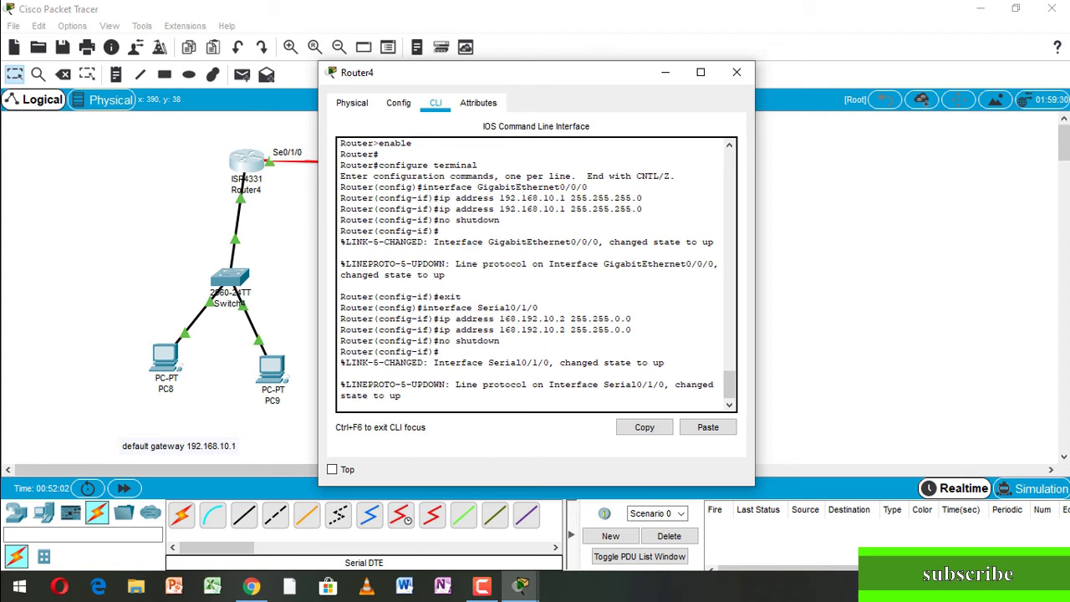
{"action": "key", "text": "Return"}
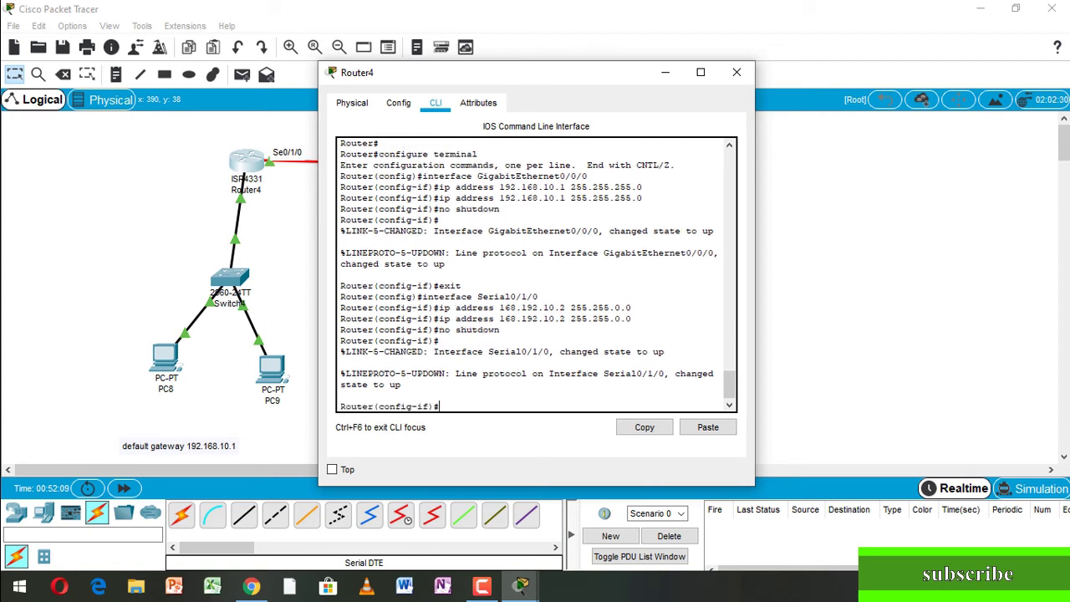
{"action": "type", "text": "exit"}
{"action": "key", "text": "Return"}
Step: Add a default route on Router4 with ip route 0.0.0.0 0.0.0.0 168.192.10.1, then exit configuration mode and close the router window
{"action": "type", "text": "ip route"}
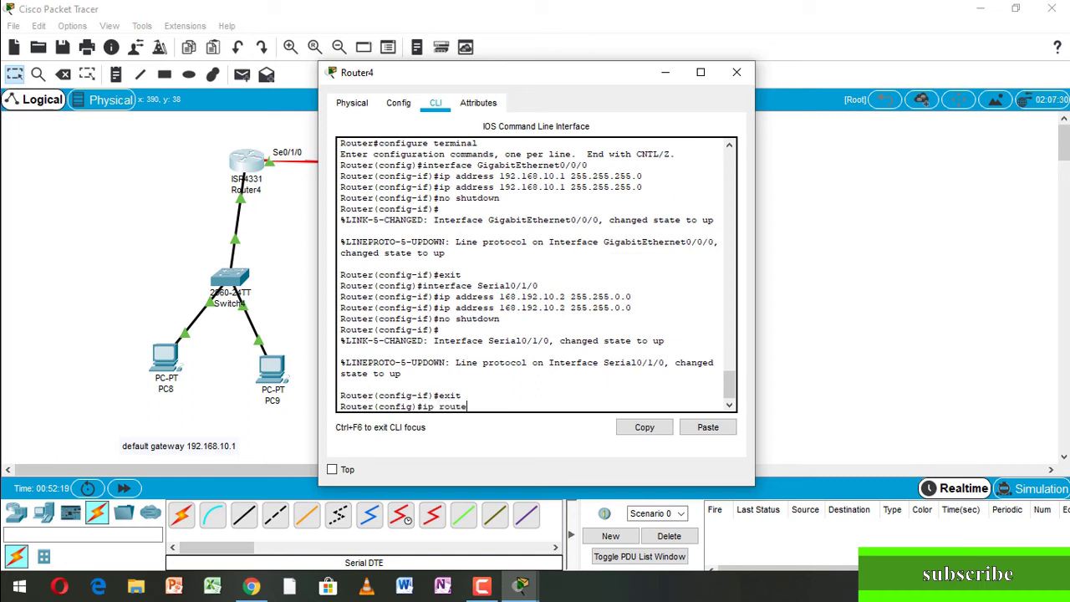
{"action": "type", "text": " 0.0.0.0 0.0.0.0"}
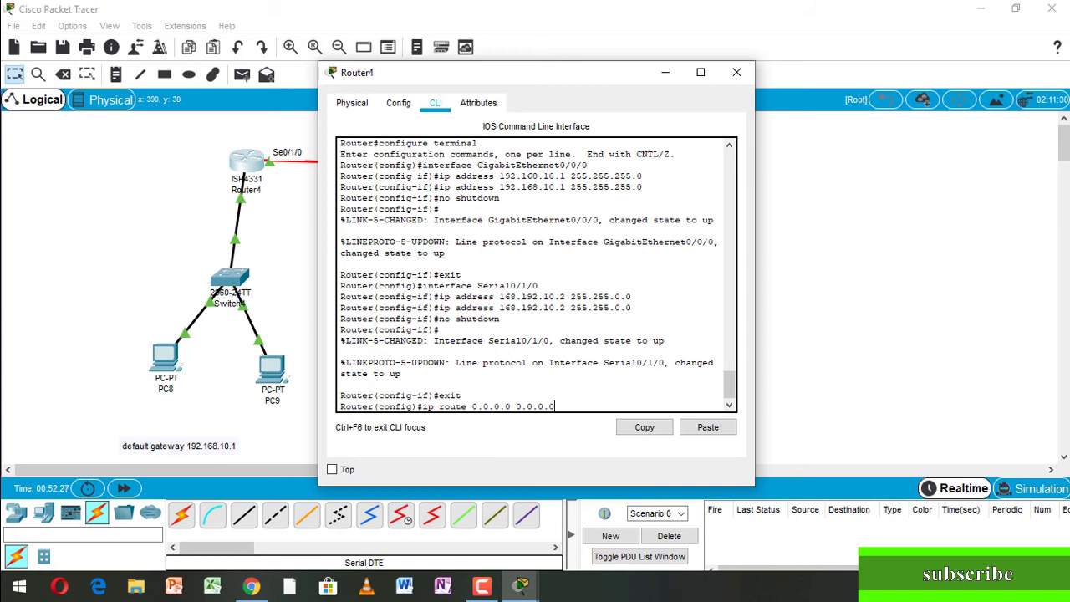
{"action": "type", "text": " 168."}
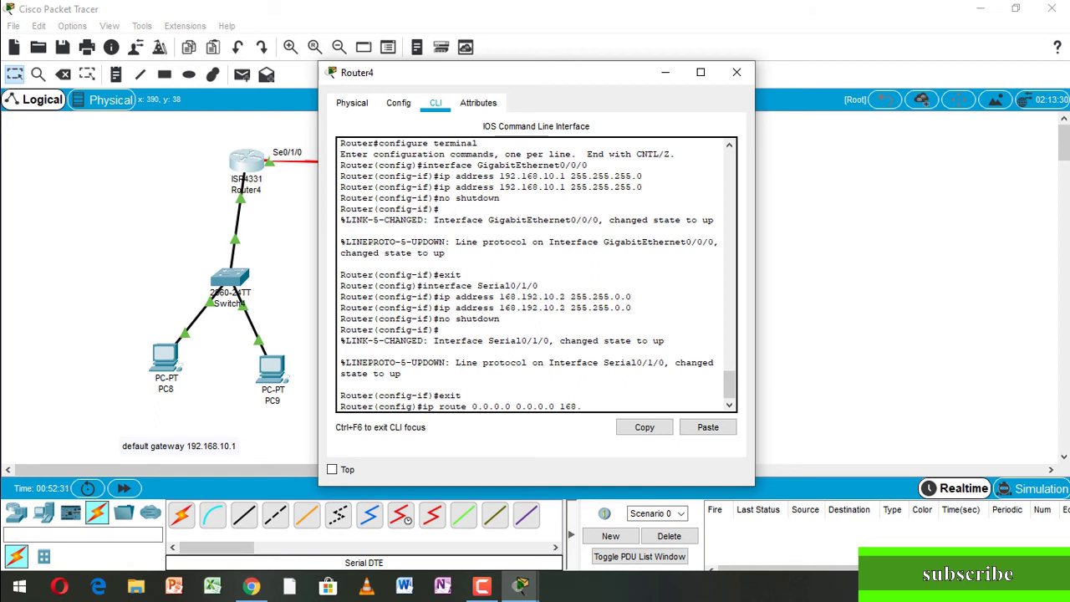
{"action": "type", "text": "192.10.1"}
{"action": "key", "text": "Return"}
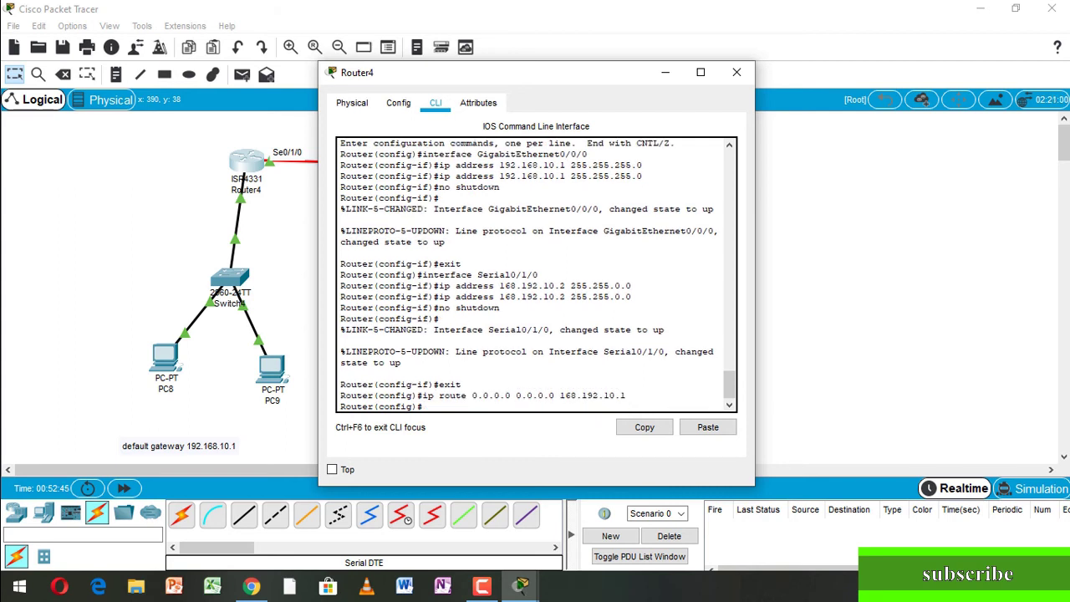
{"action": "type", "text": "exit"}
{"action": "key", "text": "Return"}
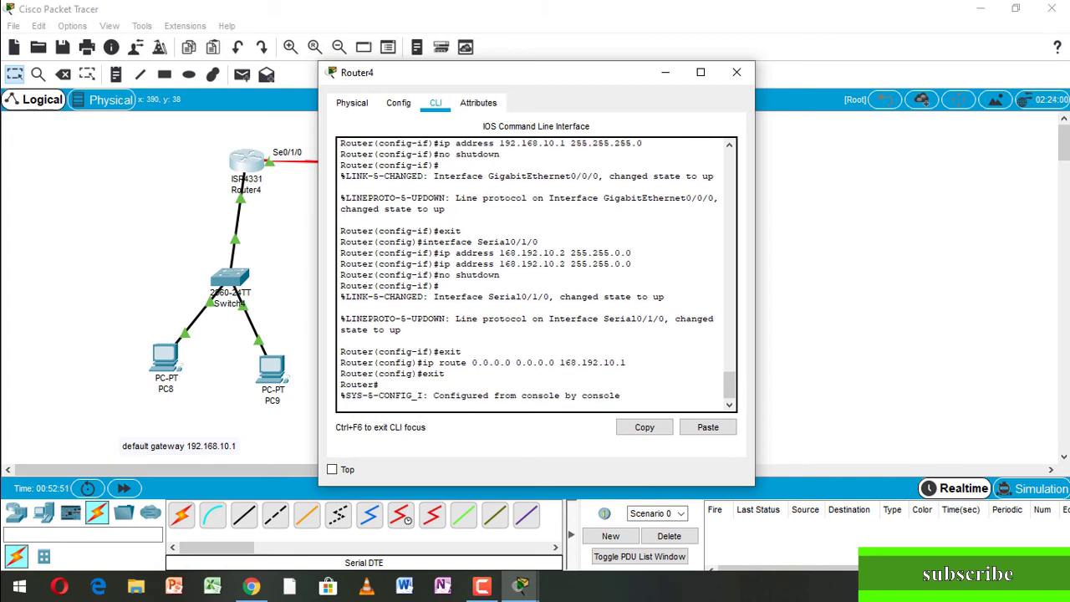
{"action": "left_click", "coordinate": [737, 72]}
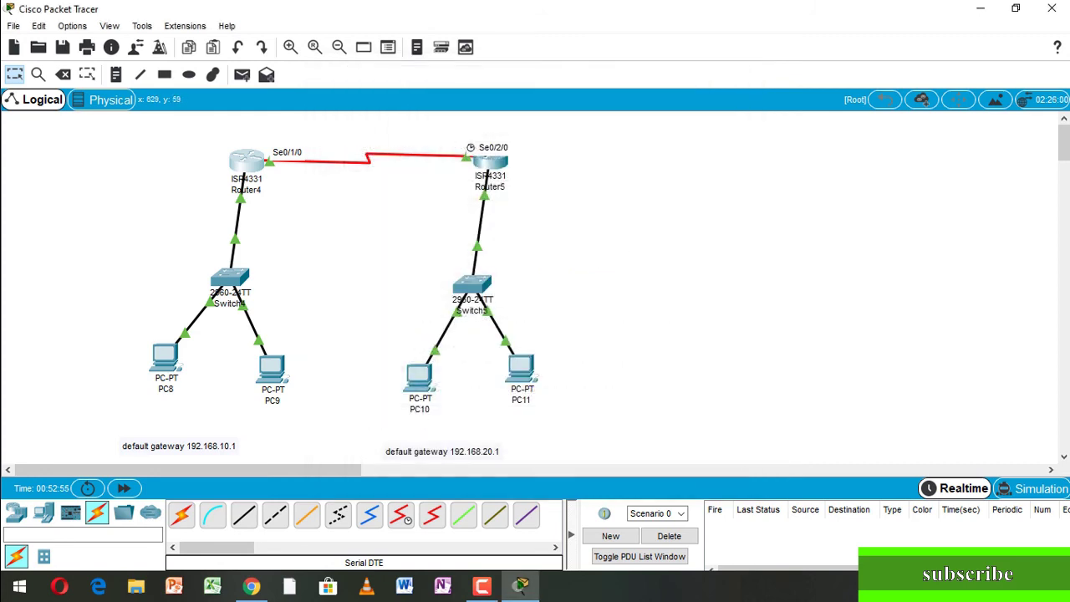
Step: Open Router5's command line and exit interface configuration back to global configuration mode
{"action": "left_click", "coordinate": [490, 162]}
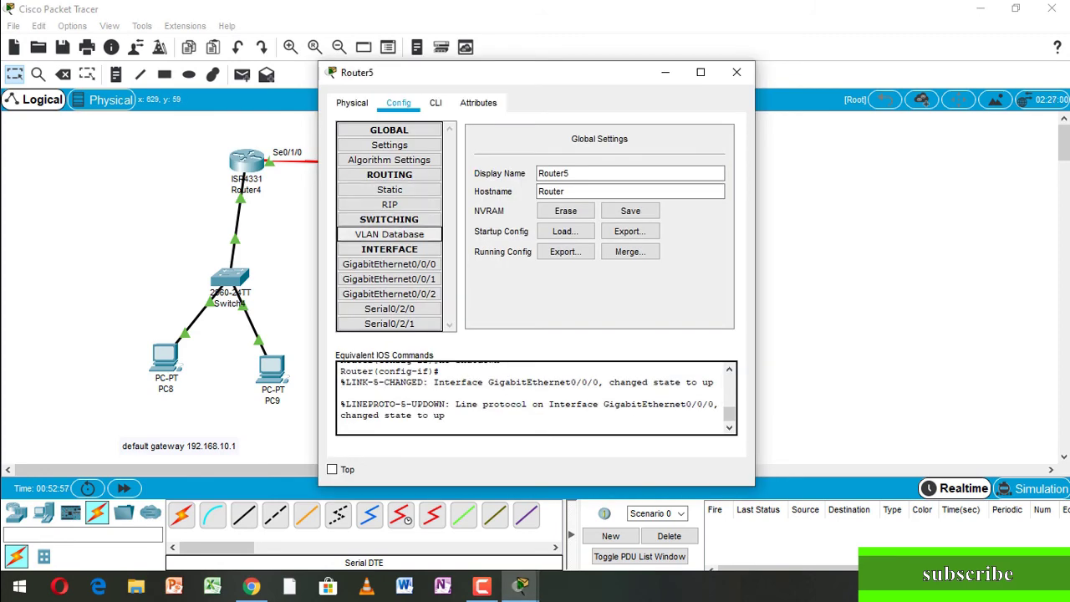
{"action": "left_click", "coordinate": [436, 102]}
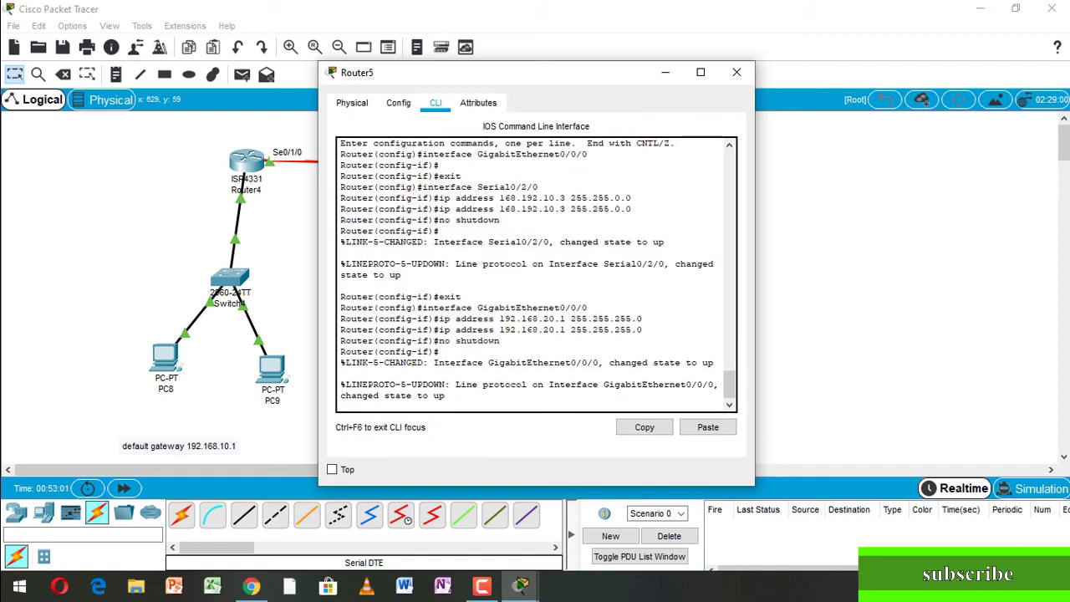
{"action": "key", "text": "Return"}
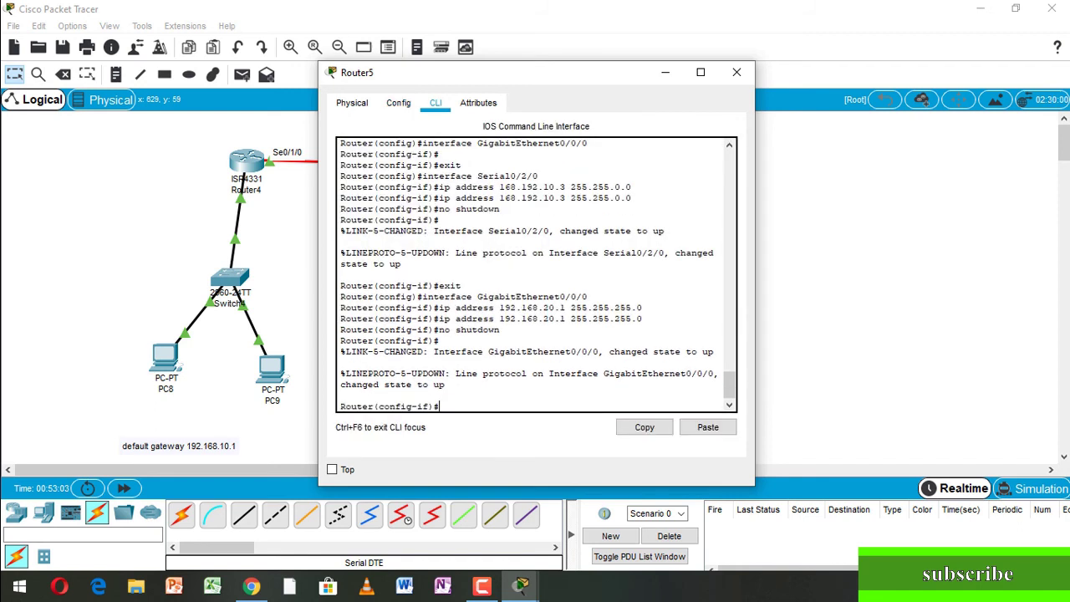
{"action": "type", "text": "exit"}
{"action": "key", "text": "Return"}
Step: Add a default route on Router5 with ip route 0.0.0.0 0.0.0.0 168.192.10.1, then exit configuration mode and close the router window
{"action": "type", "text": "ip route"}
{"action": "key", "text": "Return"}
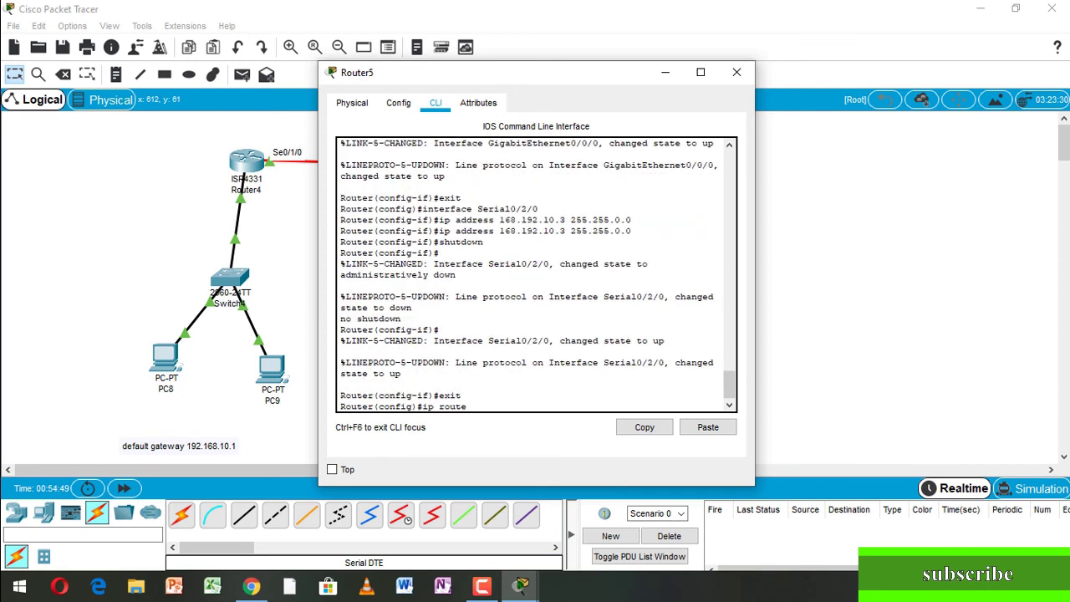
{"action": "type", "text": "0.0.0.0 0.0.0.0 168.192.10.1"}
{"action": "key", "text": "Return"}
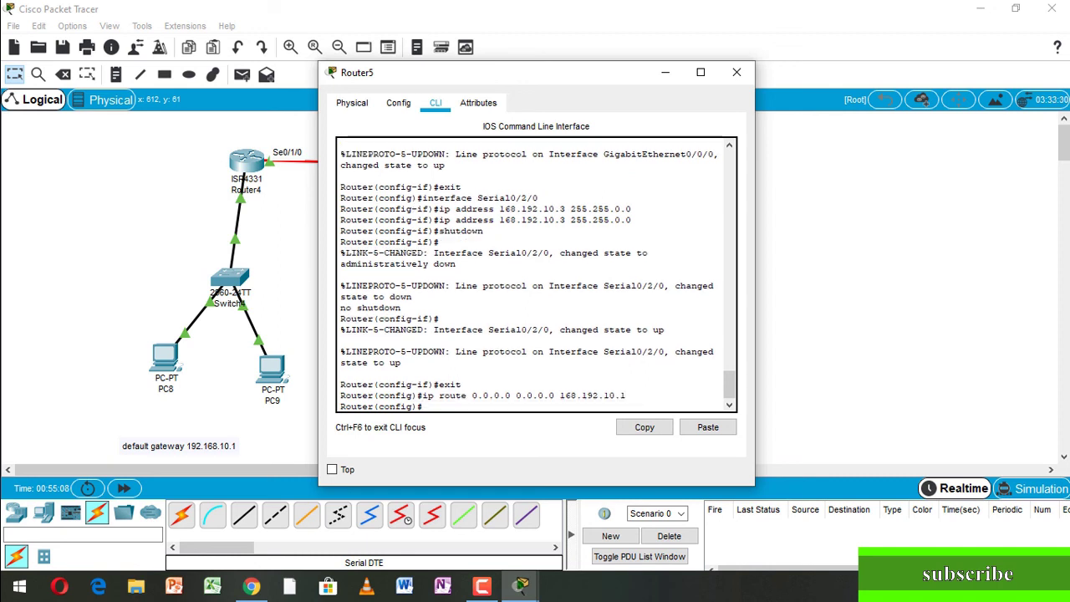
{"action": "type", "text": "exit"}
{"action": "key", "text": "Return"}
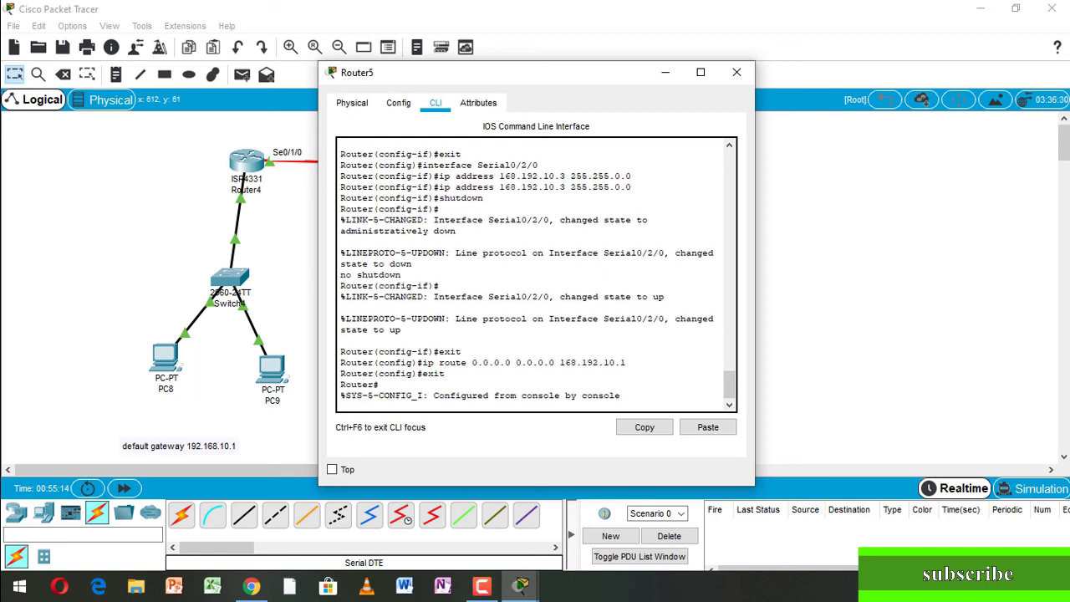
{"action": "left_click", "coordinate": [737, 72]}
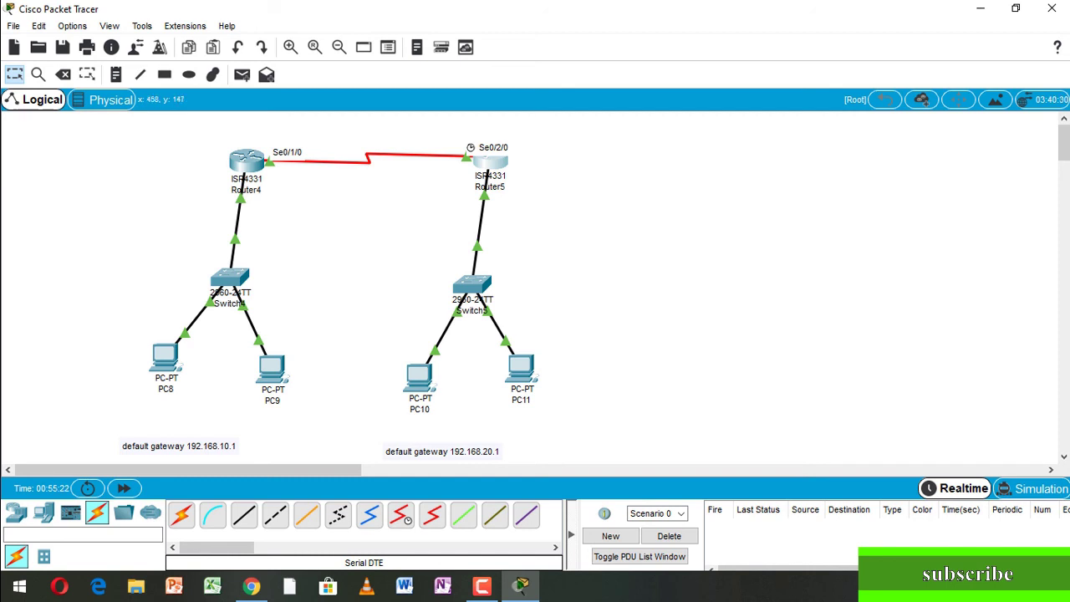
Step: Send a simple PDU from PC8 to PC9 to test connectivity within the first LAN
{"action": "left_click", "coordinate": [242, 75]}
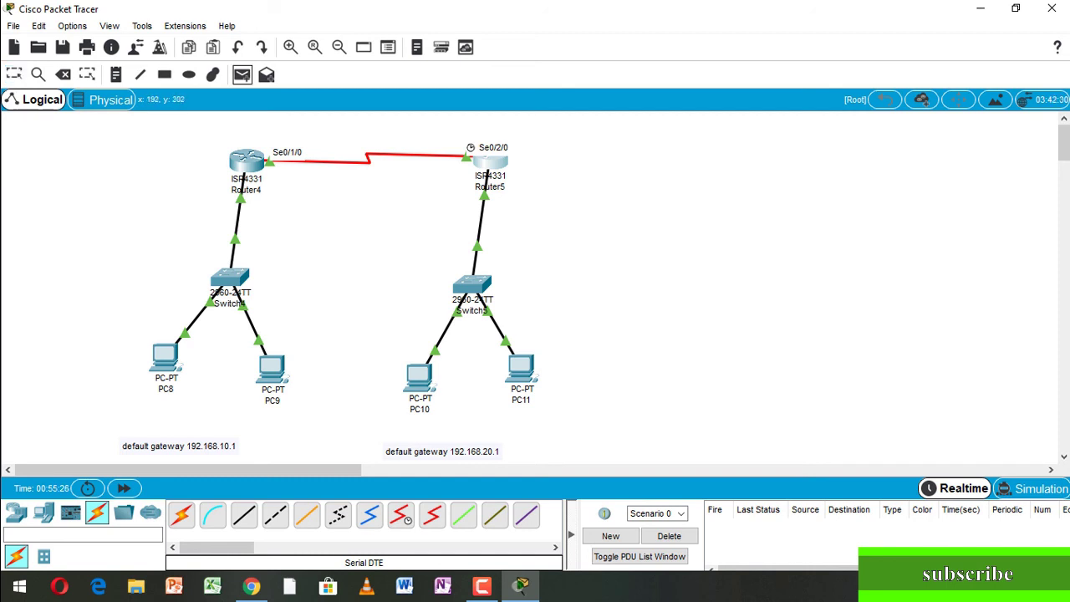
{"action": "left_click", "coordinate": [167, 358]}
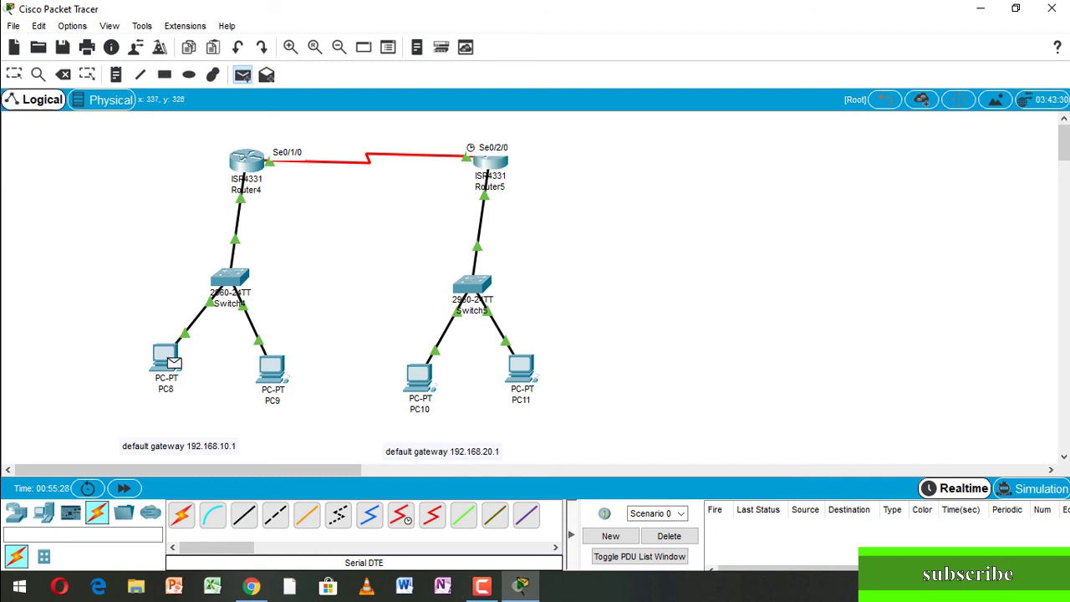
{"action": "left_click", "coordinate": [271, 368]}
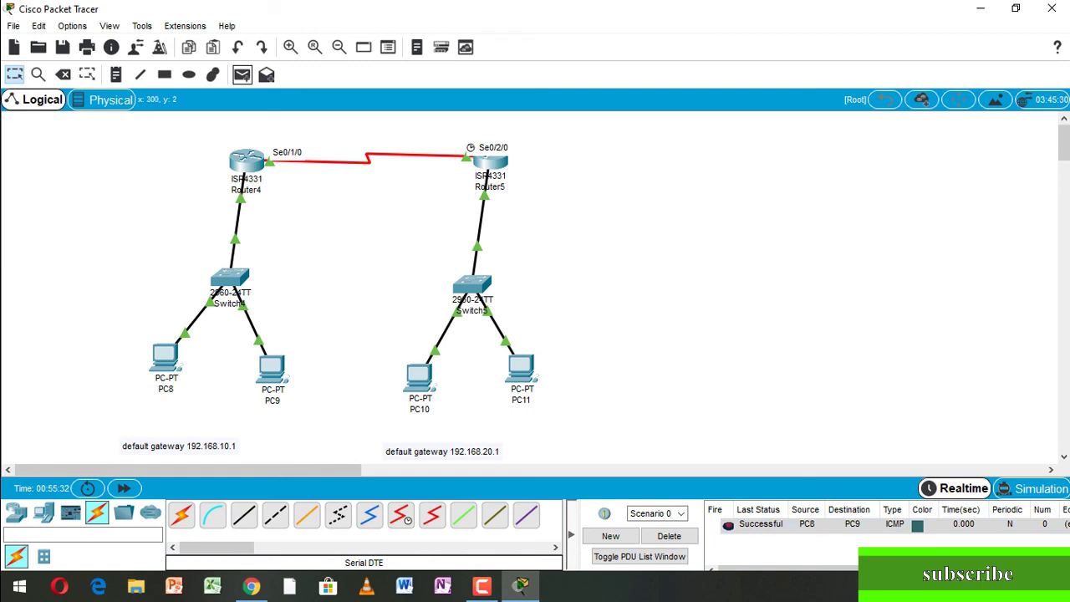
Step: Send simple PDUs from PC8 to Router5 and from PC8 to PC10 to test connectivity across the serial link
{"action": "left_click", "coordinate": [242, 75]}
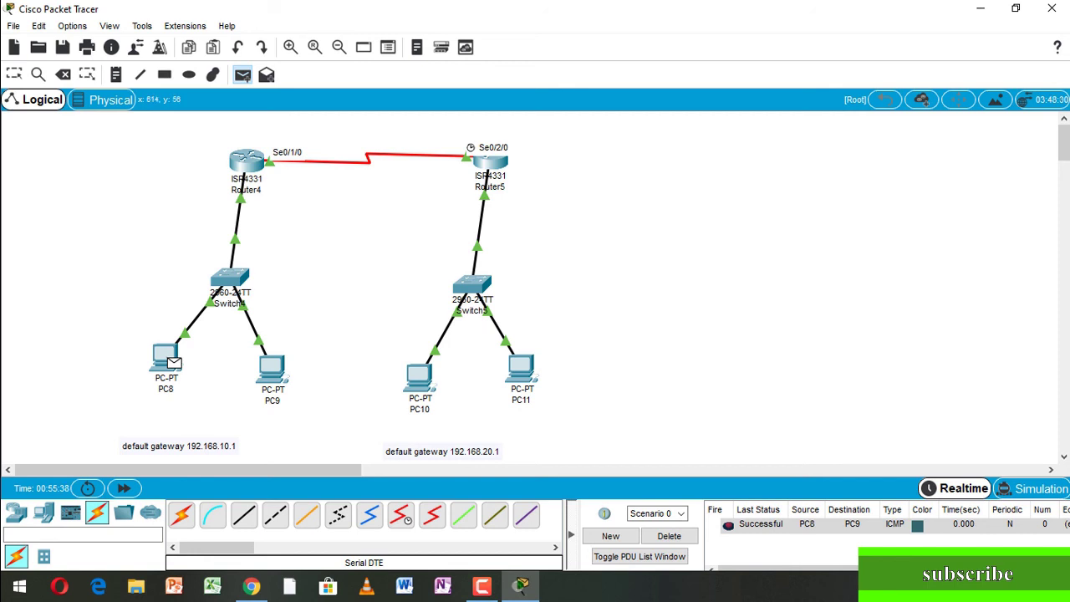
{"action": "left_click", "coordinate": [490, 163]}
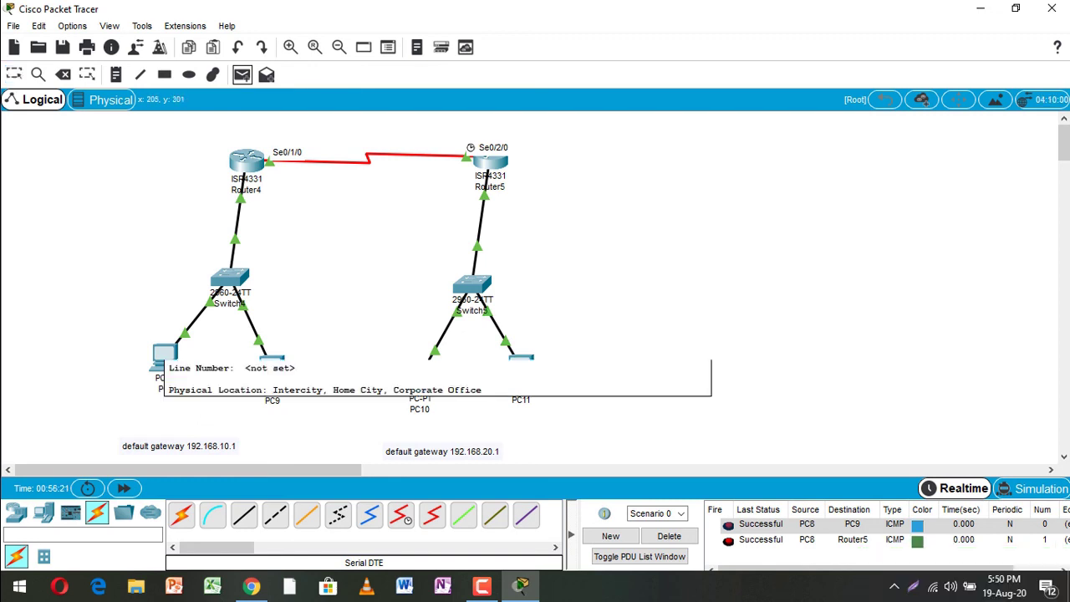
{"action": "left_click", "coordinate": [419, 376]}
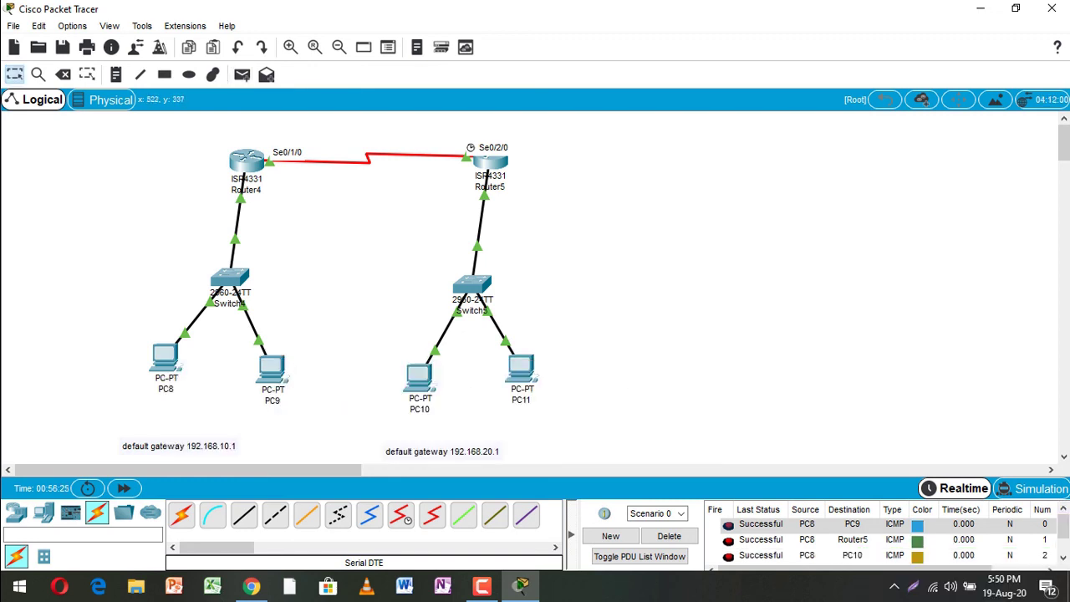